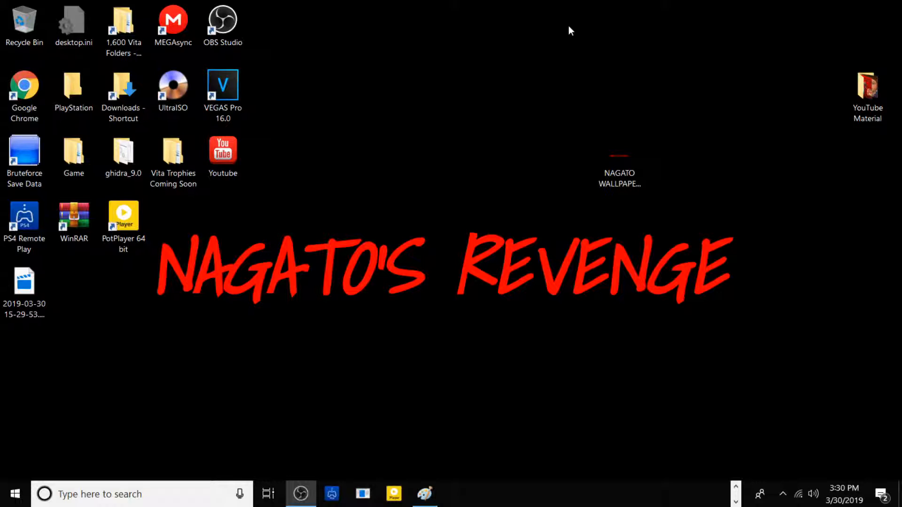
Step: Move the NAGATO WALLPAPER.png file on the desktop to the empty area above the wallpaper lettering
{"action": "left_click_drag", "start_coordinate": [619, 160], "coordinate": [421, 120]}
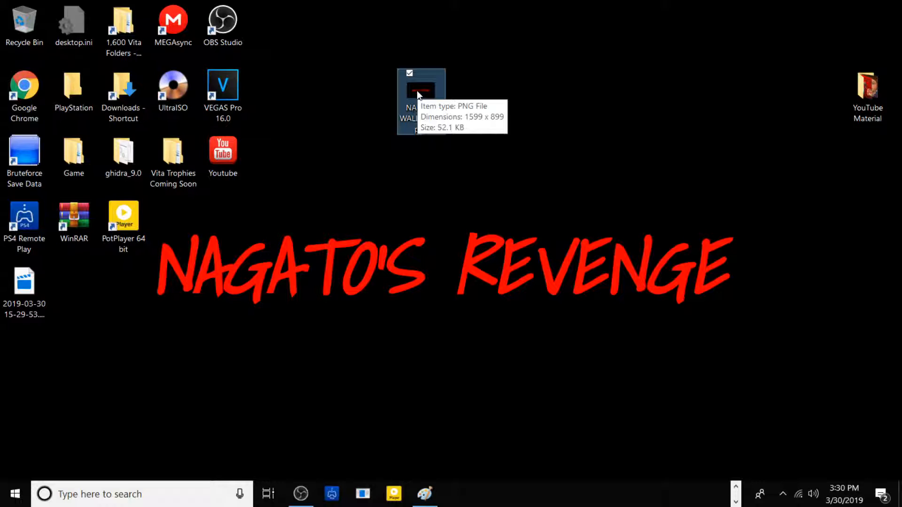
{"action": "left_click_drag", "start_coordinate": [415, 71], "coordinate": [403, 135]}
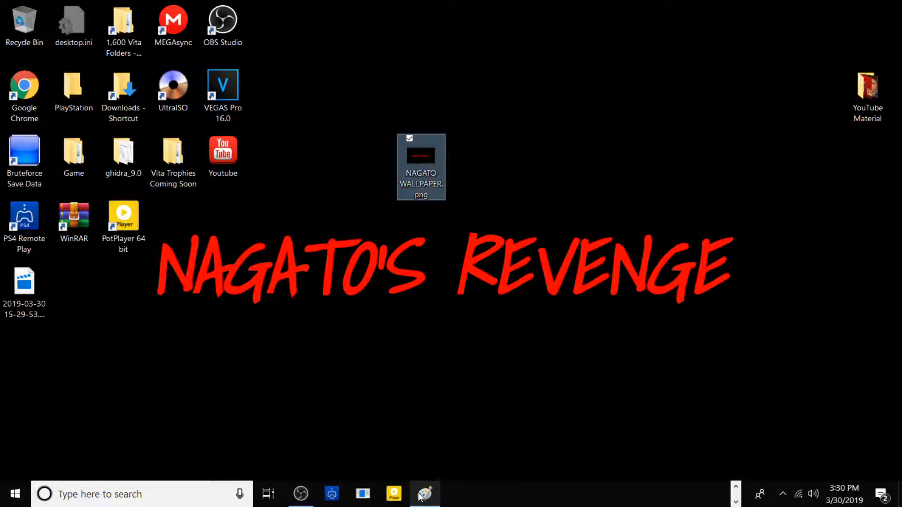
{"action": "mouse_move", "coordinate": [419, 497]}
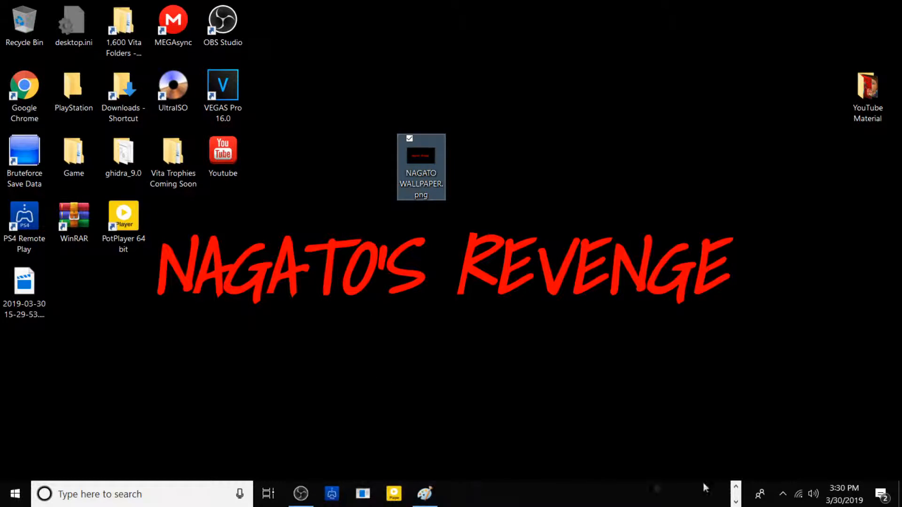
Step: View the aconvert.com image conversion page in a maximized Chrome window, and minimize the window
{"action": "left_click", "coordinate": [736, 490]}
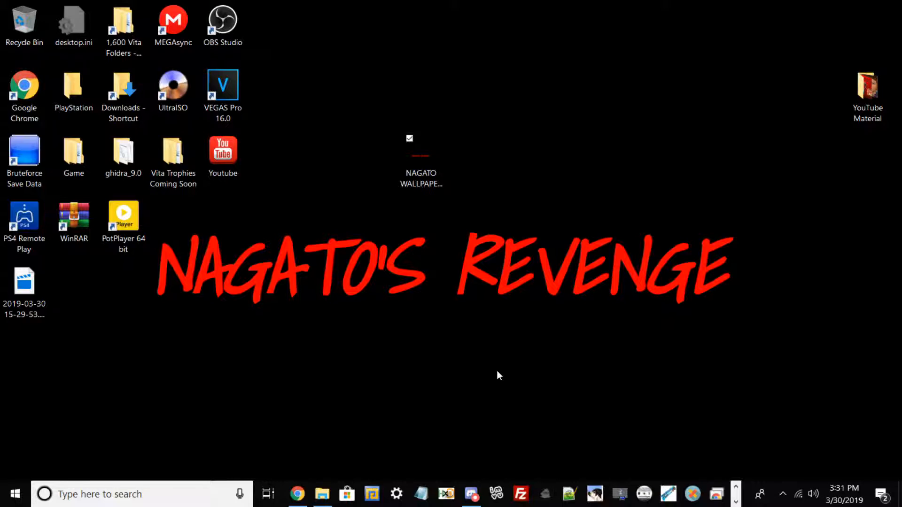
{"action": "left_click", "coordinate": [298, 493]}
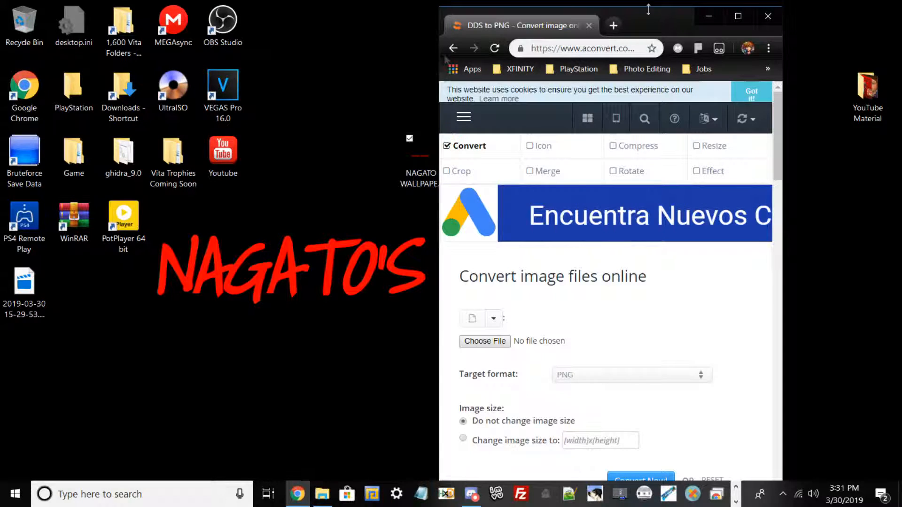
{"action": "left_click", "coordinate": [738, 16]}
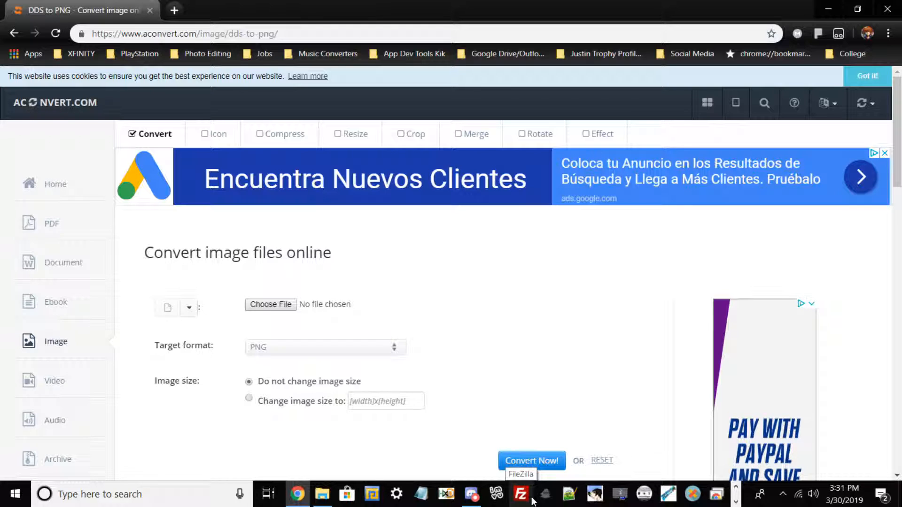
{"action": "left_click", "coordinate": [841, 4]}
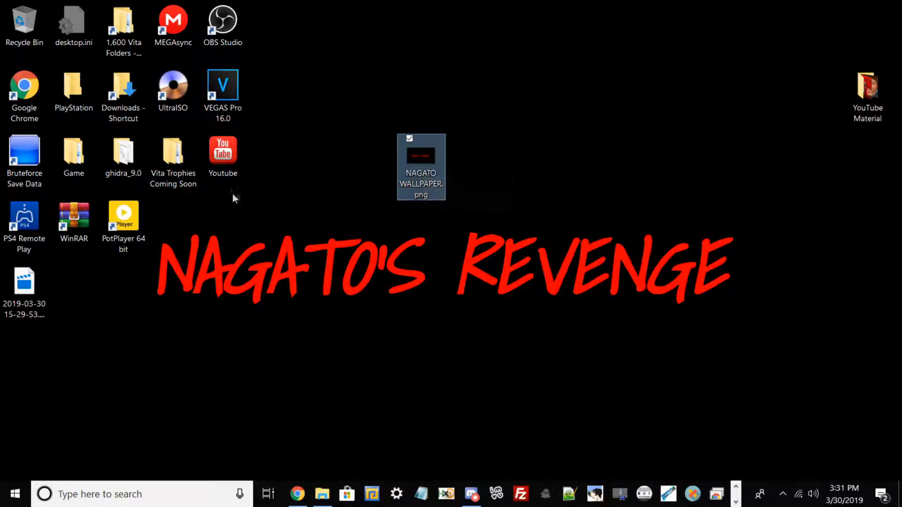
Step: Switch to Paint and open NAGATO WALLPAPER.png from the Desktop folder
{"action": "left_click", "coordinate": [736, 503]}
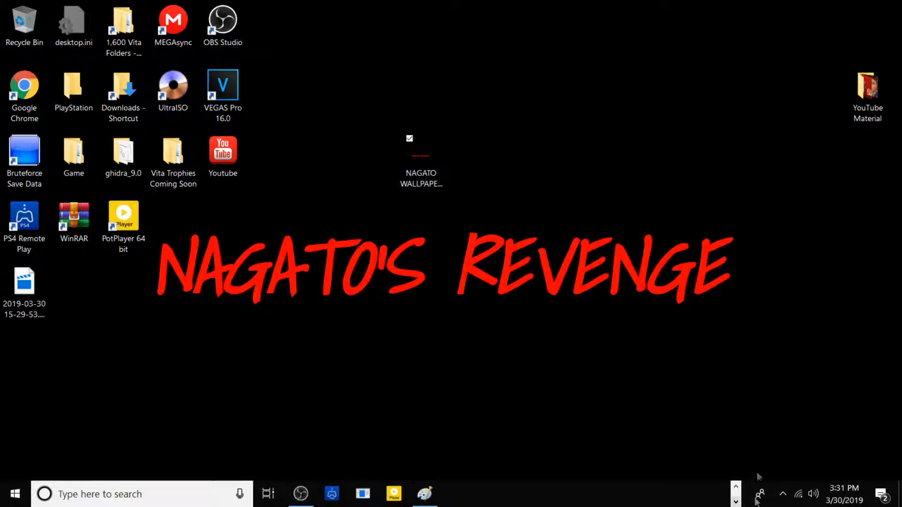
{"action": "left_click", "coordinate": [437, 495]}
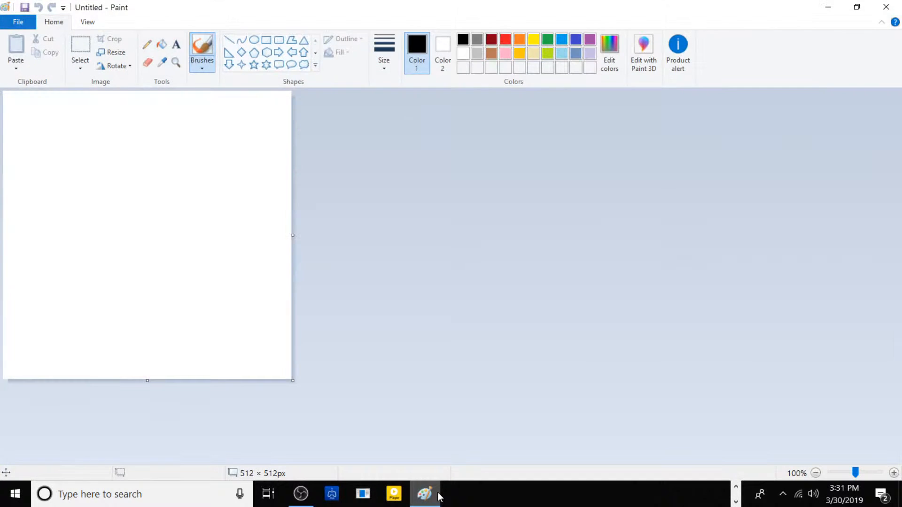
{"action": "left_click", "coordinate": [17, 22]}
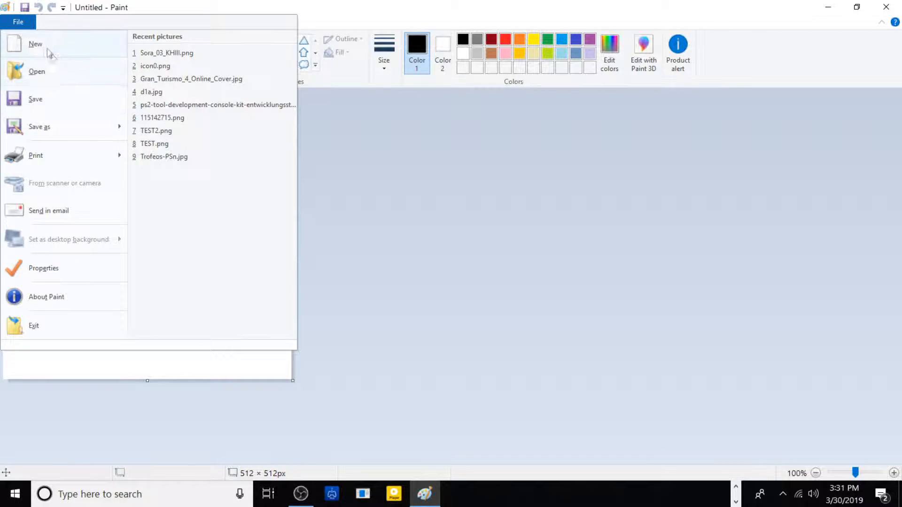
{"action": "left_click", "coordinate": [31, 69]}
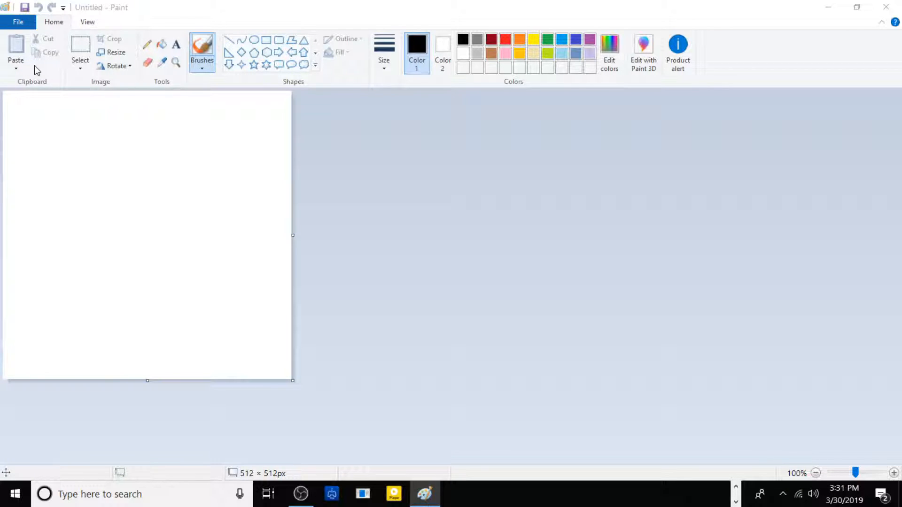
{"action": "scroll", "coordinate": [473, 222], "scroll_direction": "down", "scroll_amount": 3}
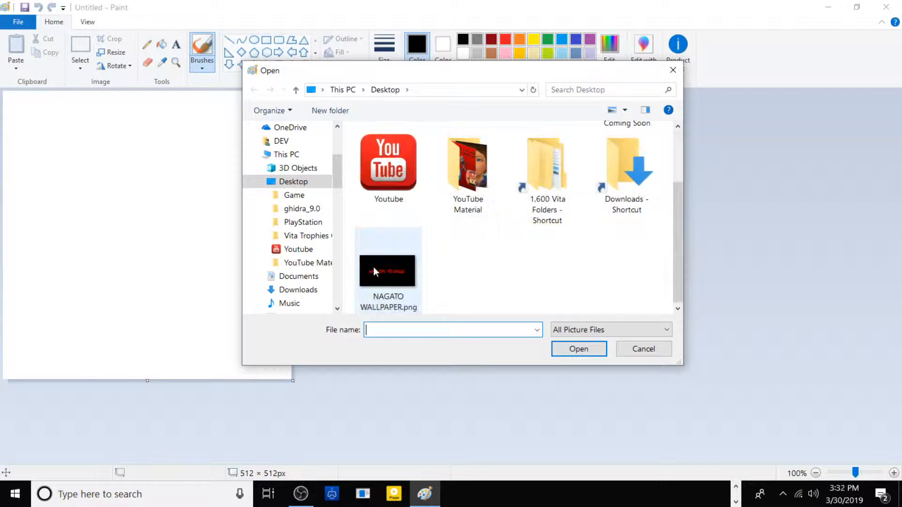
{"action": "left_click", "coordinate": [376, 268]}
{"action": "left_click", "coordinate": [578, 348]}
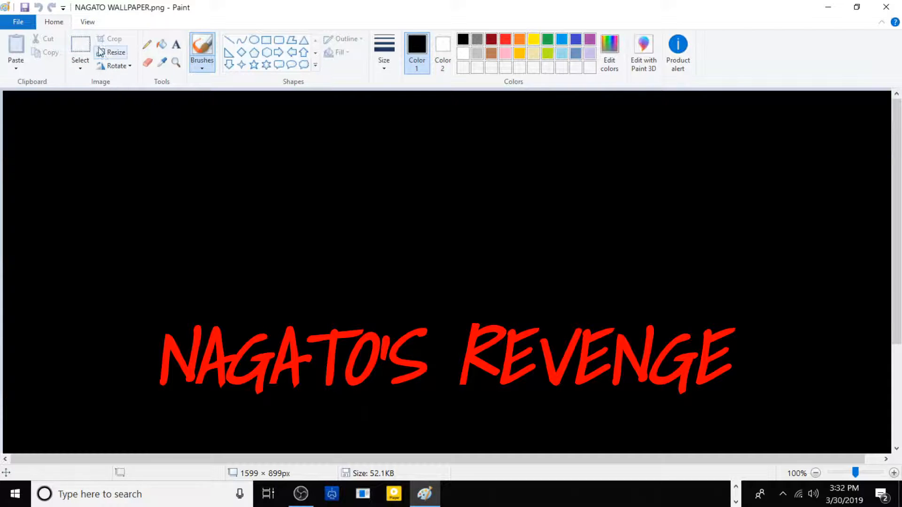
Step: Resize the image to a horizontal size of 512 pixels without maintaining the aspect ratio
{"action": "left_click", "coordinate": [88, 23]}
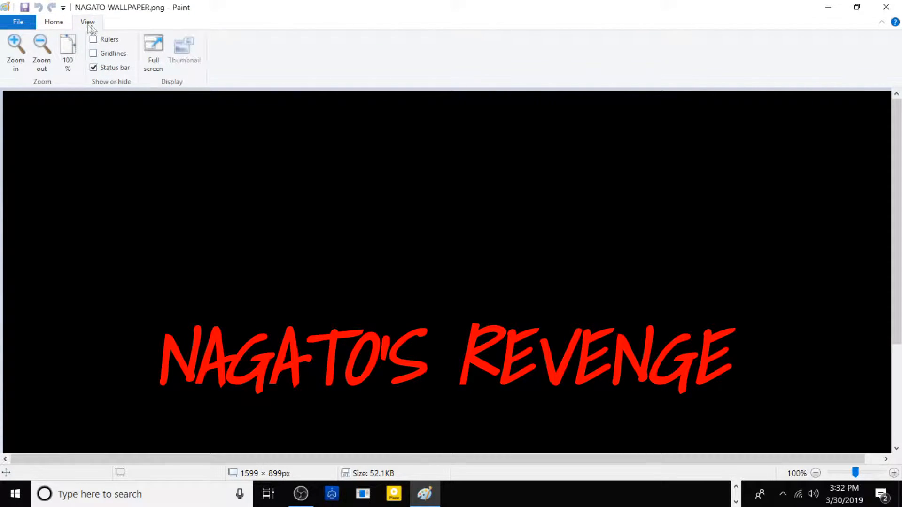
{"action": "left_click", "coordinate": [52, 23]}
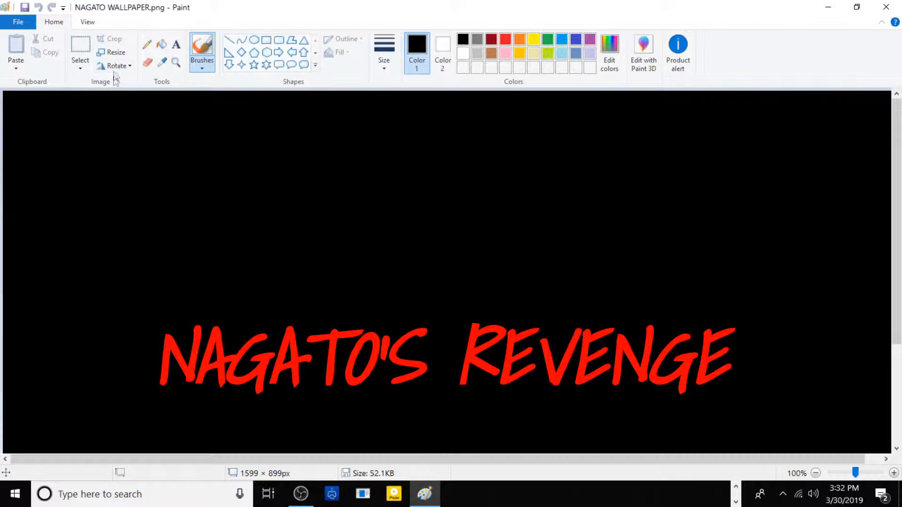
{"action": "left_click", "coordinate": [115, 53]}
{"action": "left_click", "coordinate": [140, 110]}
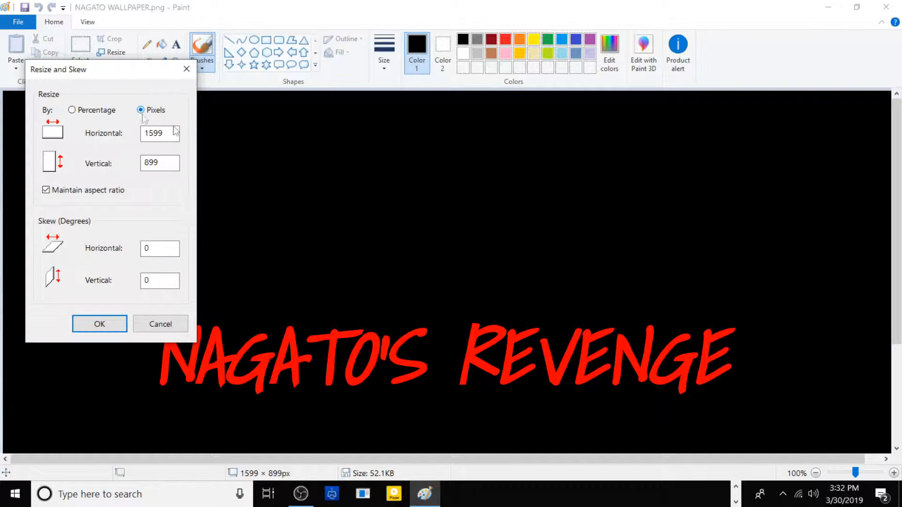
{"action": "left_click", "coordinate": [46, 189]}
{"action": "double_click", "coordinate": [174, 133]}
{"action": "key", "text": "BackSpace"}
{"action": "type", "text": "512"}
{"action": "key", "text": "Return"}
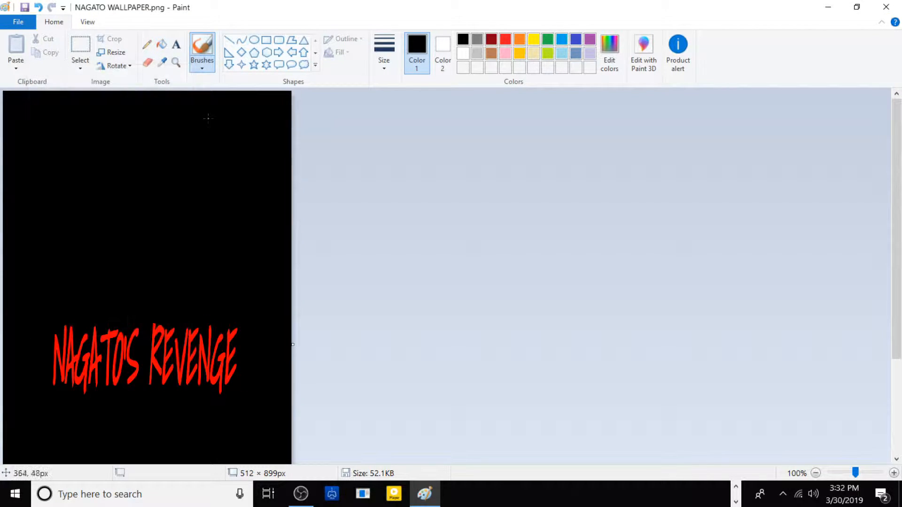
Step: Resize the image to a vertical size of 512 pixels with the aspect ratio unlocked
{"action": "left_click", "coordinate": [113, 52]}
{"action": "left_click", "coordinate": [141, 110]}
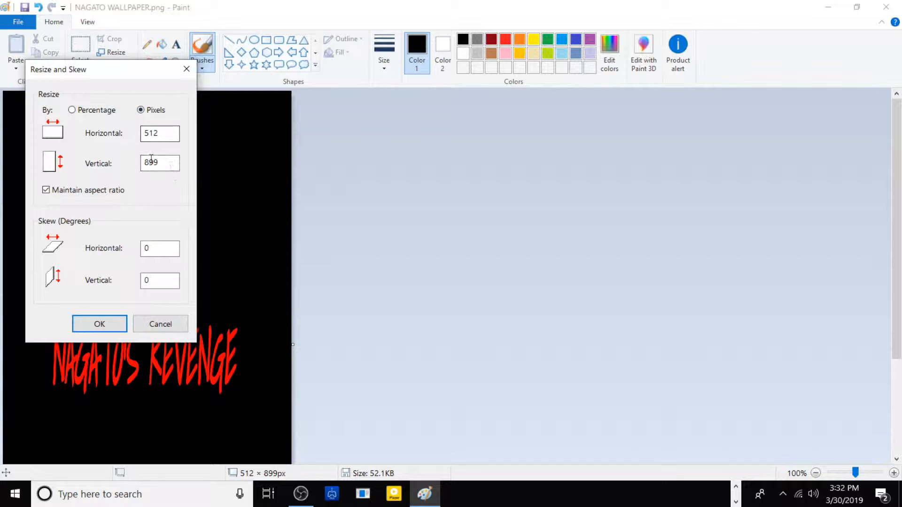
{"action": "left_click", "coordinate": [45, 190]}
{"action": "double_click", "coordinate": [159, 162]}
{"action": "key", "text": "BackSpace"}
{"action": "type", "text": "512"}
{"action": "key", "text": "Return"}
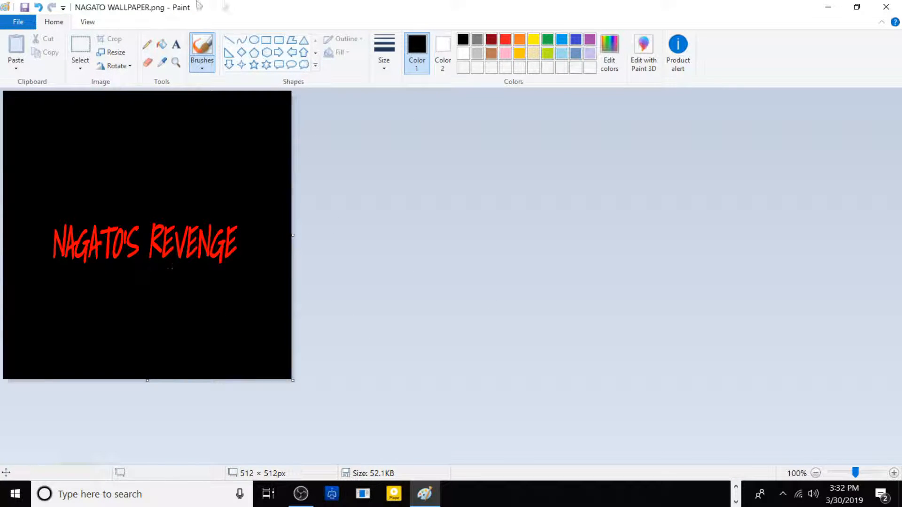
Step: Save the resized image as a PNG over NAGATO WALLPAPER.png on the desktop, accepting the transparency loss, and minimize Paint
{"action": "left_click", "coordinate": [12, 24]}
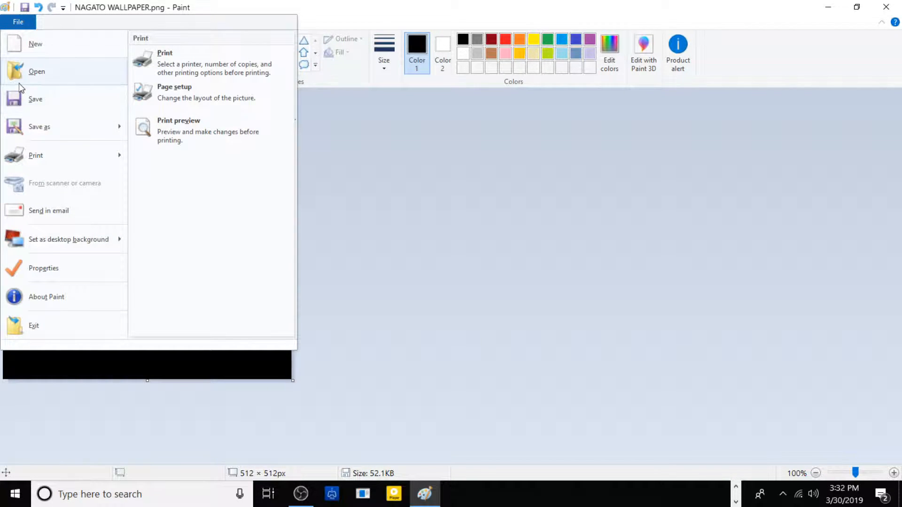
{"action": "mouse_move", "coordinate": [37, 128]}
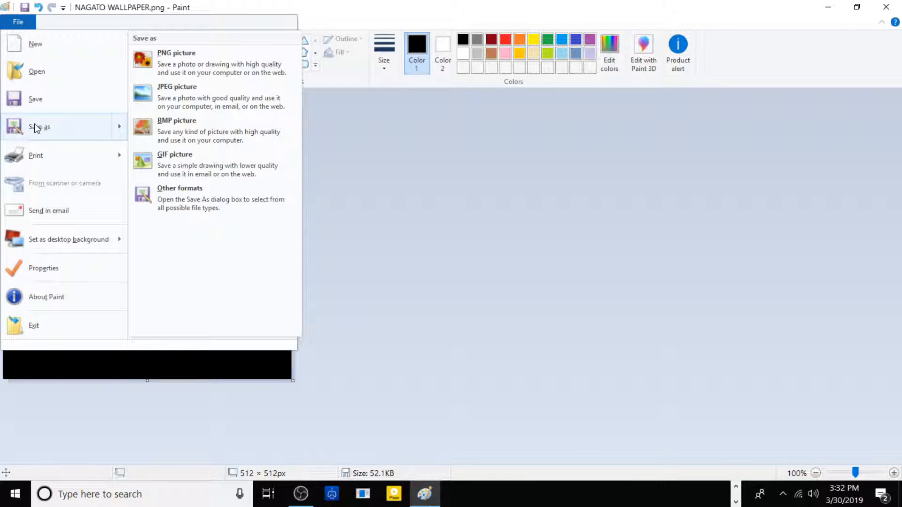
{"action": "left_click", "coordinate": [151, 64]}
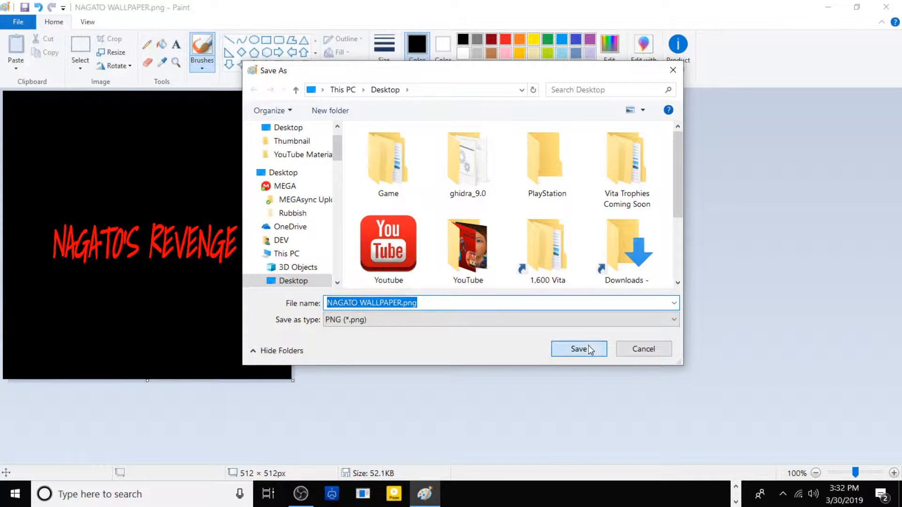
{"action": "left_click", "coordinate": [589, 349]}
{"action": "left_click", "coordinate": [474, 249]}
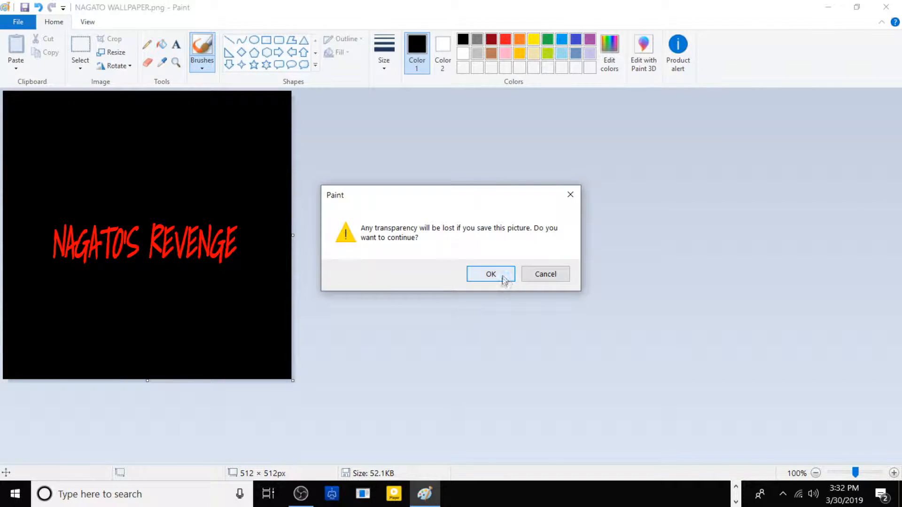
{"action": "left_click", "coordinate": [491, 274]}
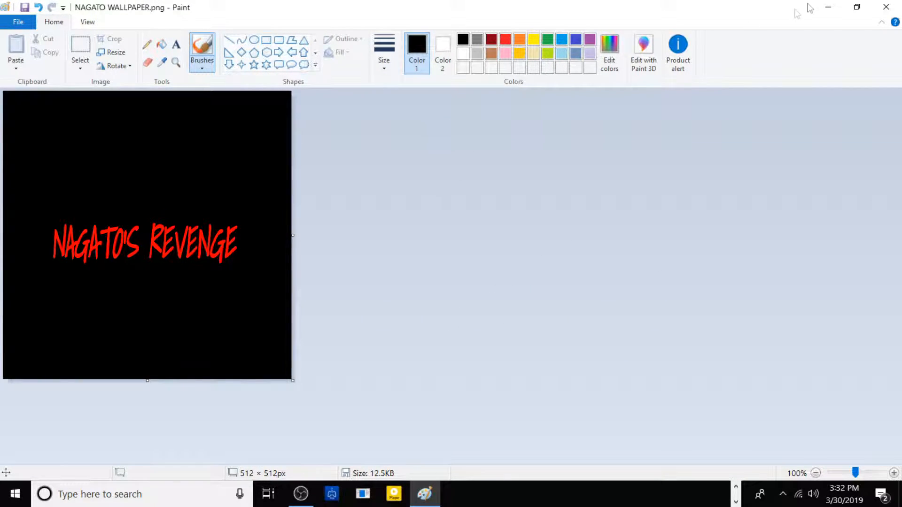
{"action": "left_click", "coordinate": [827, 8]}
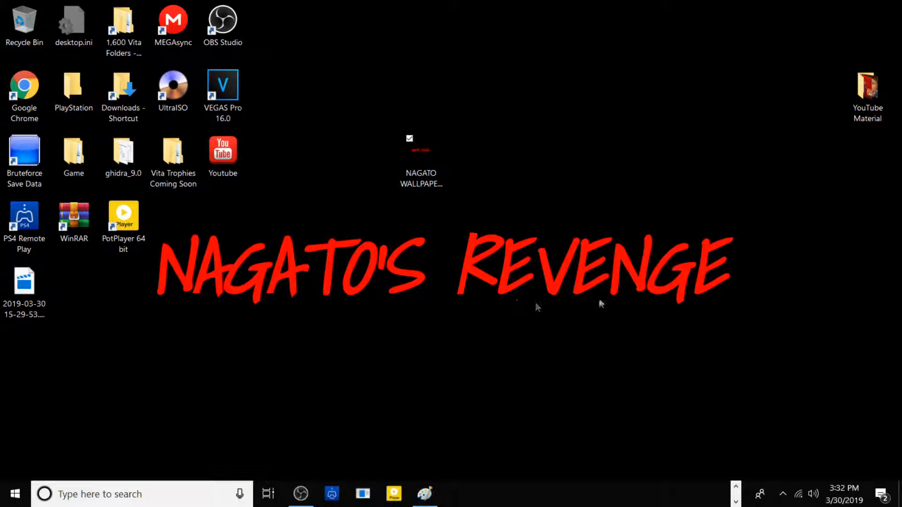
Step: Switch to the aconvert.com page in Chrome and choose NAGATO WALLPAPER.png from the desktop as the source file
{"action": "left_click", "coordinate": [432, 161]}
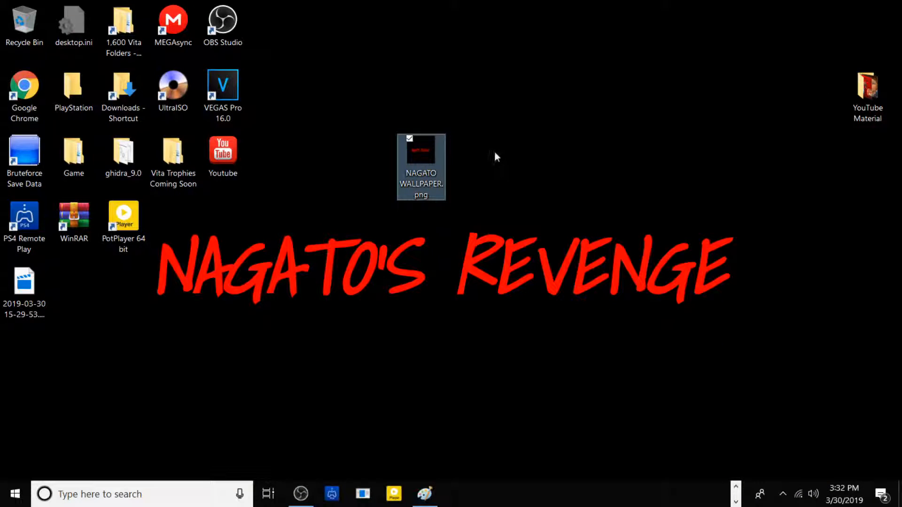
{"action": "left_click", "coordinate": [736, 490]}
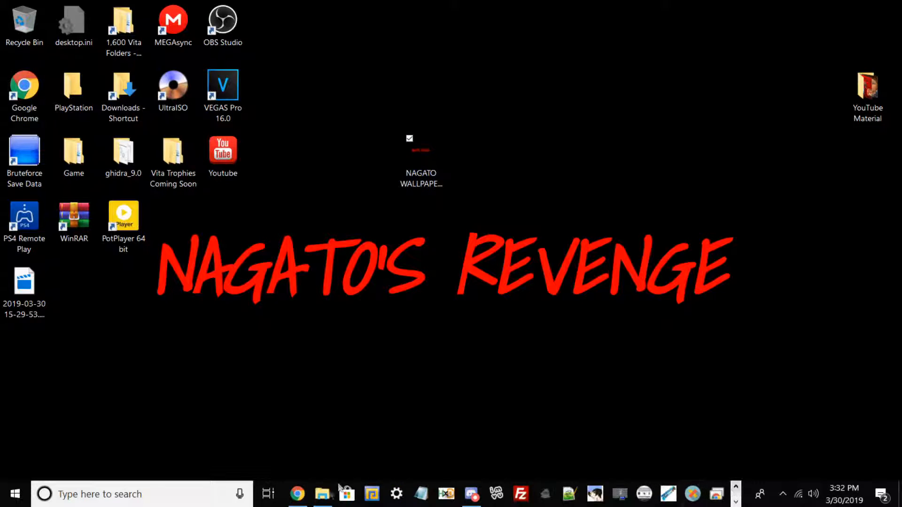
{"action": "left_click", "coordinate": [293, 496]}
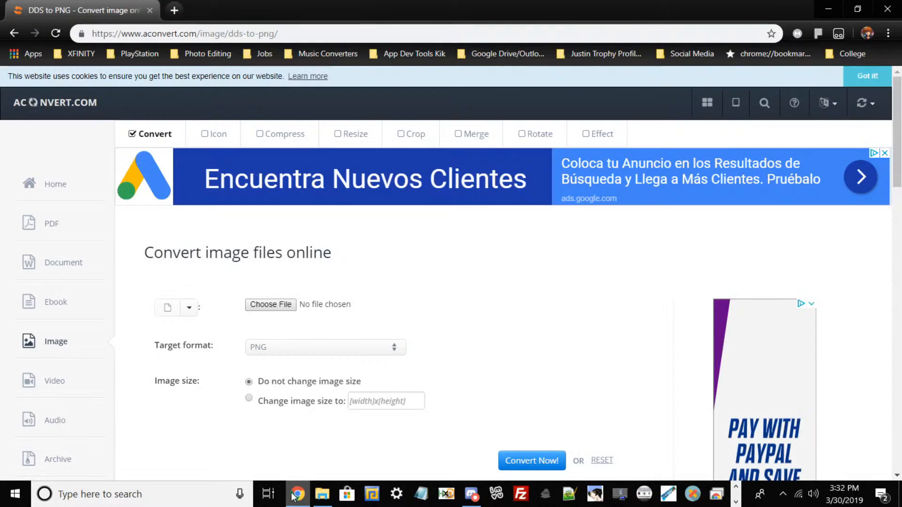
{"action": "left_click", "coordinate": [271, 305]}
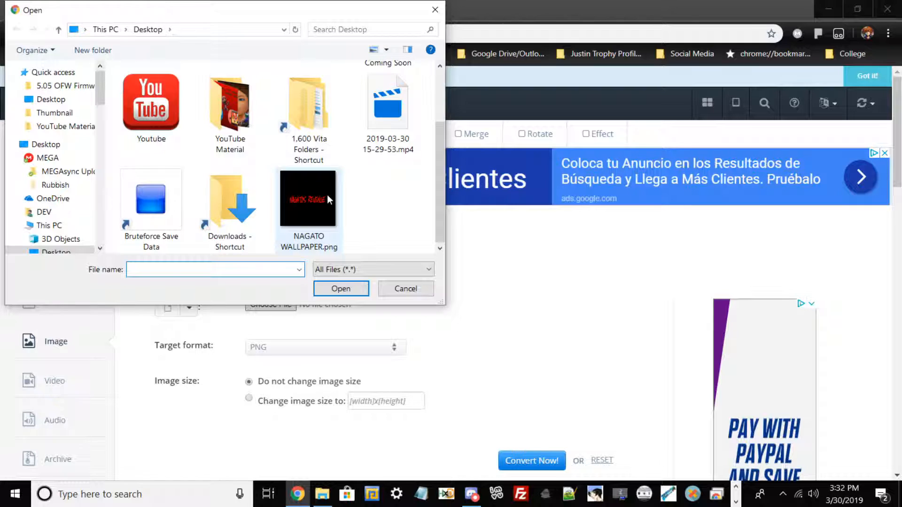
{"action": "double_click", "coordinate": [327, 194]}
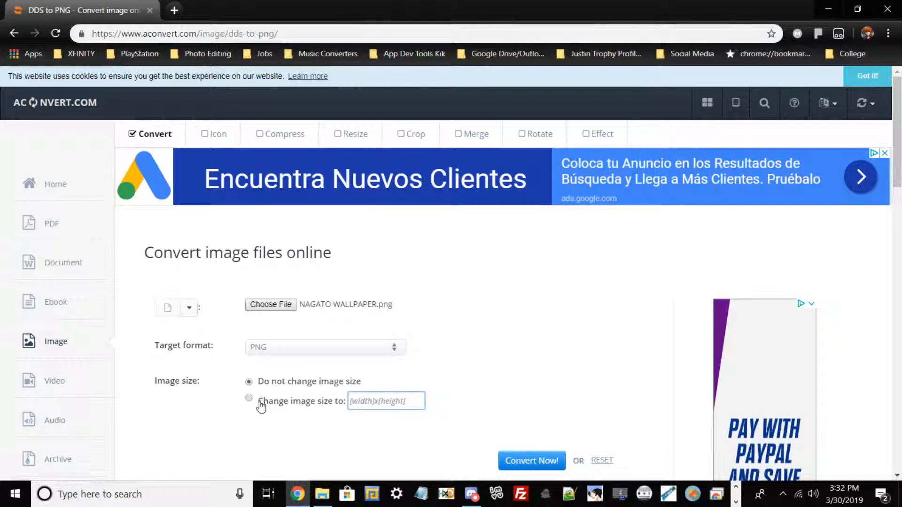
Step: Set the converter to change the image size to 512x512 and convert the file with PNG as the target format
{"action": "left_click", "coordinate": [260, 404]}
{"action": "type", "text": "5"}
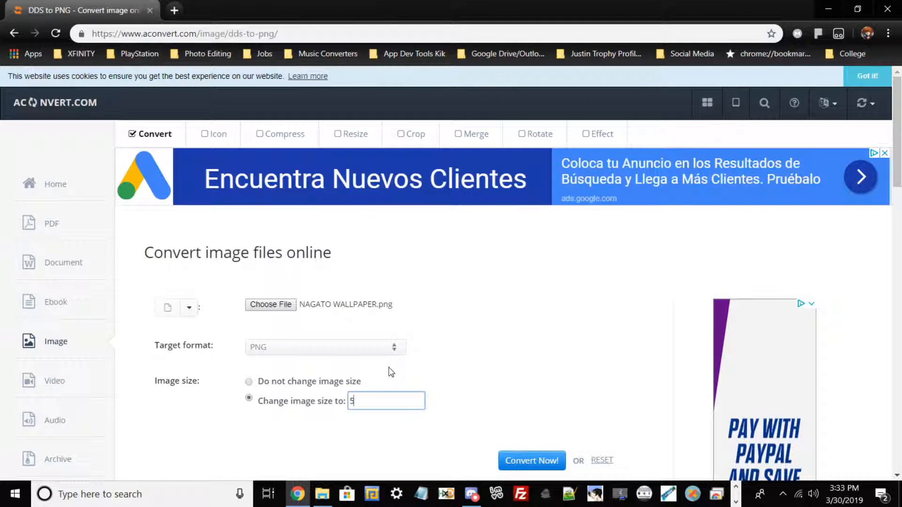
{"action": "type", "text": "12x512"}
{"action": "scroll", "coordinate": [439, 468], "scroll_direction": "down", "scroll_amount": 2}
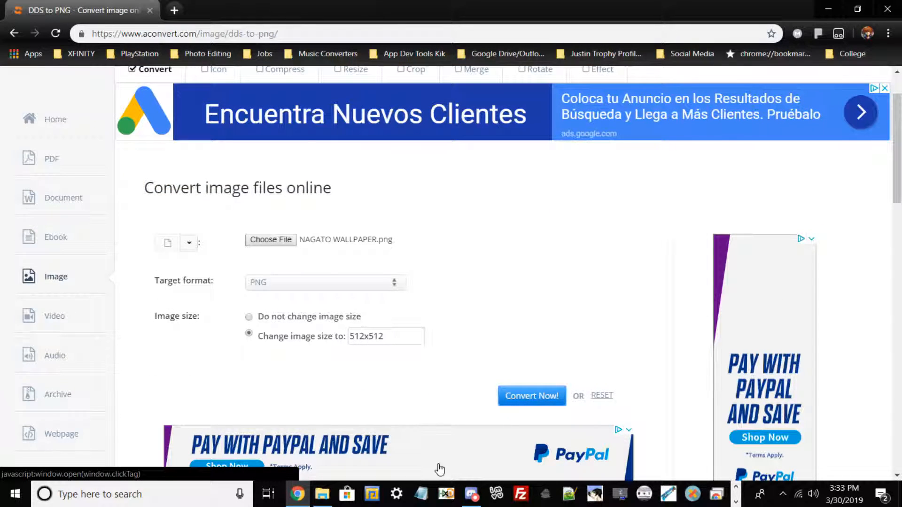
{"action": "scroll", "coordinate": [439, 469], "scroll_direction": "down", "scroll_amount": 5}
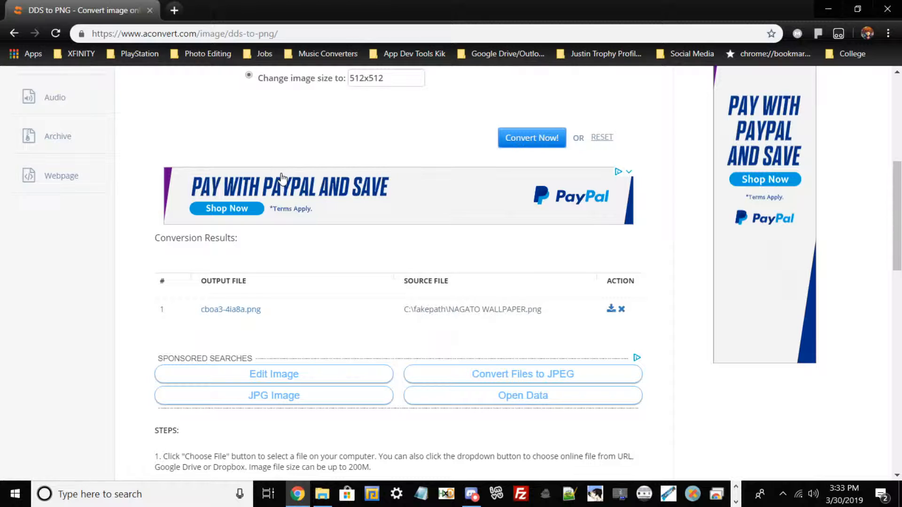
Step: Set the target format to DDS, convert the image, and download the resulting DDS file
{"action": "scroll", "coordinate": [282, 178], "scroll_direction": "up", "scroll_amount": 4}
{"action": "left_click", "coordinate": [310, 218]}
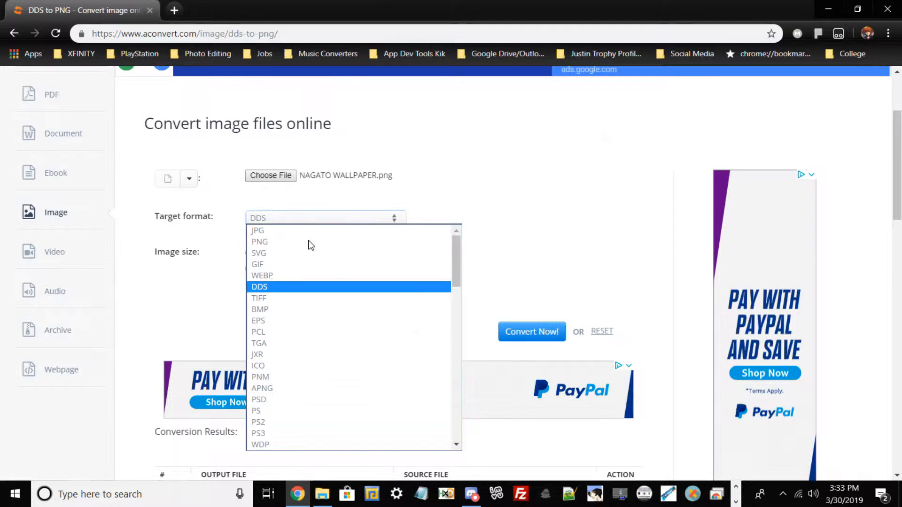
{"action": "scroll", "coordinate": [252, 331], "scroll_direction": "down", "scroll_amount": 4}
{"action": "left_click", "coordinate": [252, 331]}
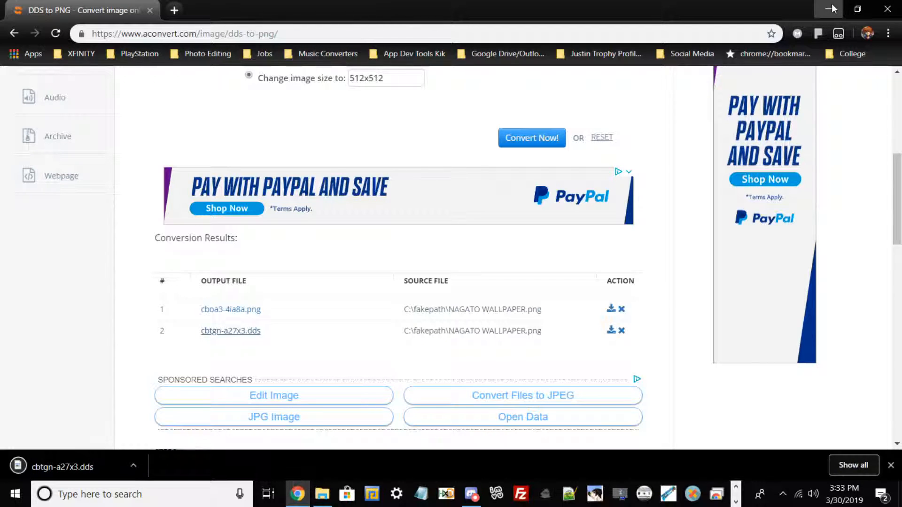
Step: Minimize Chrome, move cbtgn-a27x3.dds from the Downloads folder to the desktop, and close the Downloads window
{"action": "left_click", "coordinate": [831, 8]}
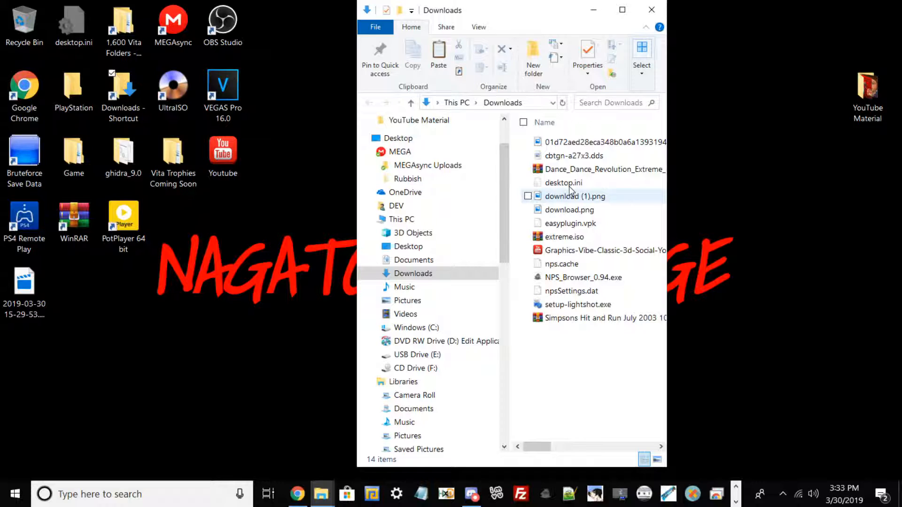
{"action": "left_click_drag", "start_coordinate": [573, 156], "coordinate": [292, 170]}
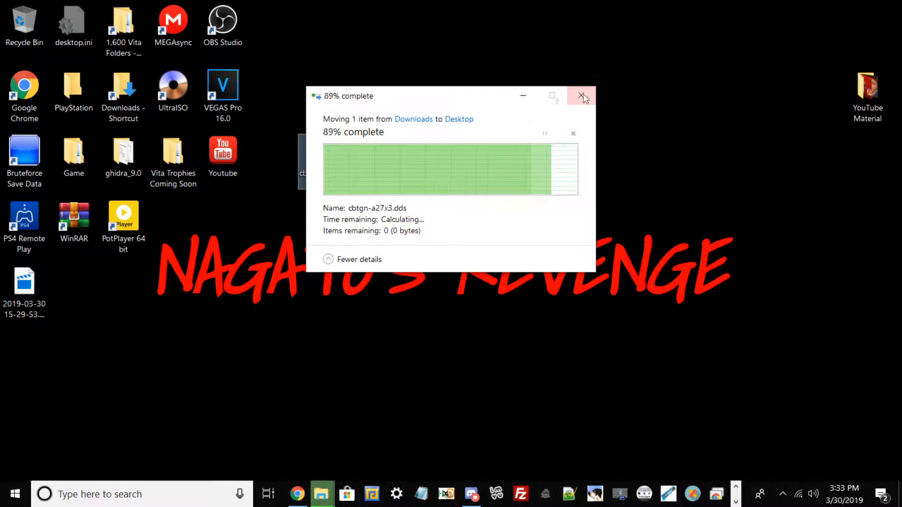
Step: Launch FileZilla, shift its window clear of the desktop images, and place NAGATO WALLPAPER.png beside the DDS file
{"action": "left_click", "coordinate": [518, 495]}
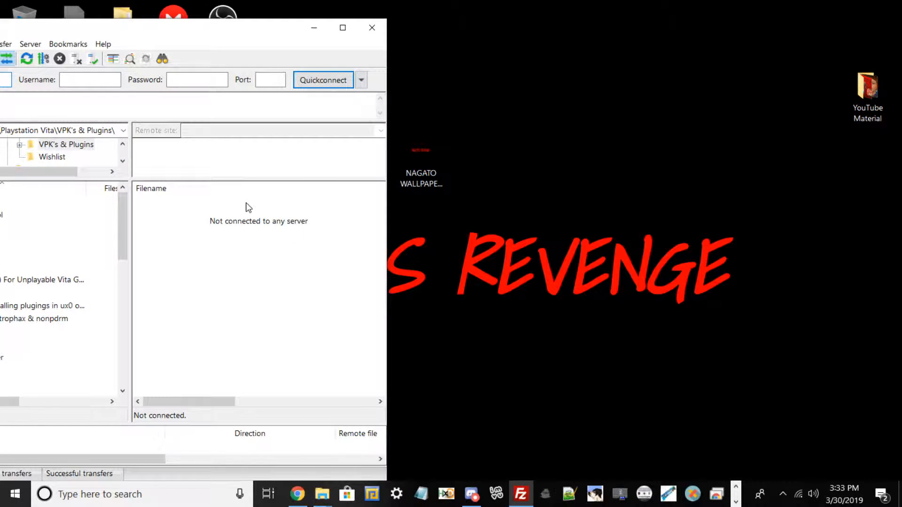
{"action": "left_click_drag", "start_coordinate": [182, 31], "coordinate": [657, 55]}
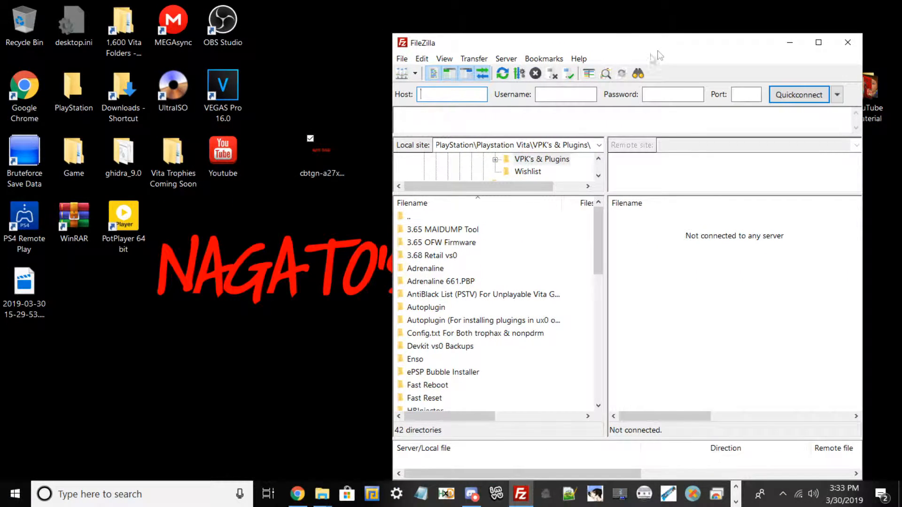
{"action": "left_click_drag", "start_coordinate": [477, 42], "coordinate": [577, 52]}
{"action": "left_click_drag", "start_coordinate": [414, 165], "coordinate": [387, 162]}
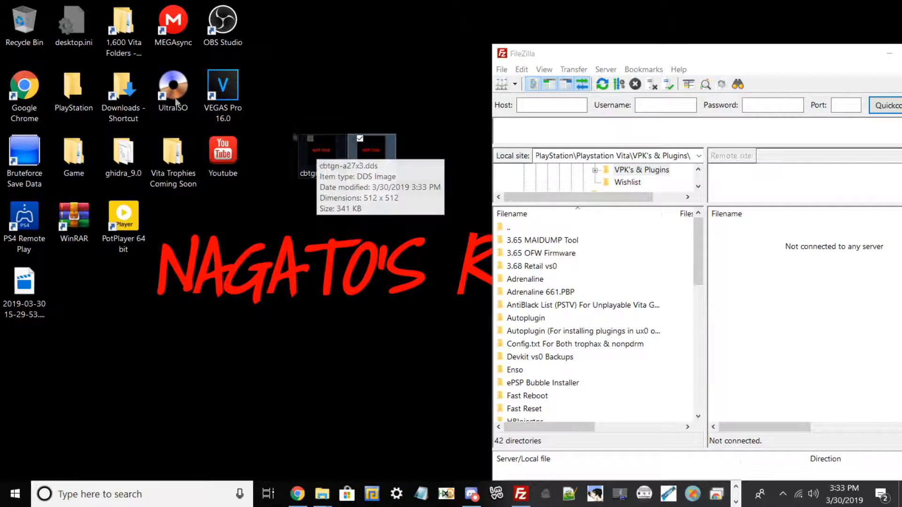
Step: Examine the icon file names in the DragonBall Z folder of PlayStation 2 CoverArt For PS4, inside PlayStation 4's PS4 5.05 folder, and close it
{"action": "double_click", "coordinate": [79, 86]}
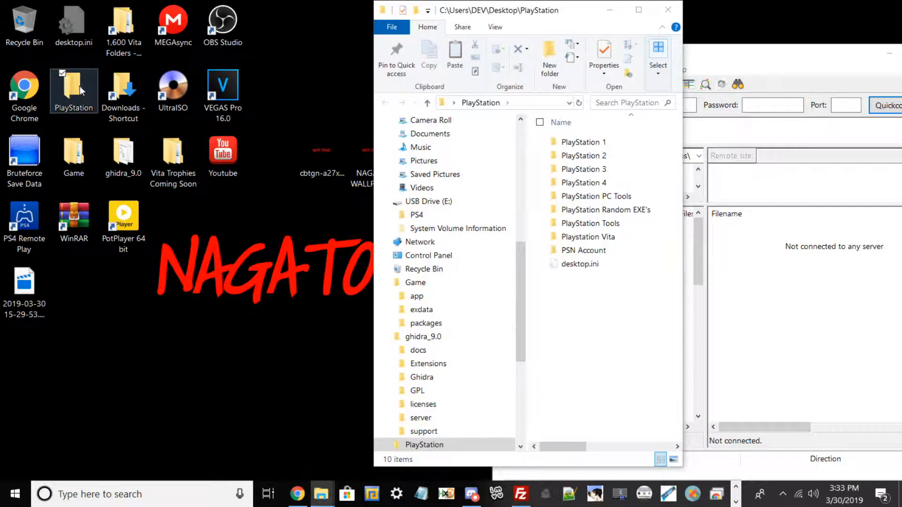
{"action": "left_click", "coordinate": [577, 183]}
{"action": "double_click", "coordinate": [578, 183]}
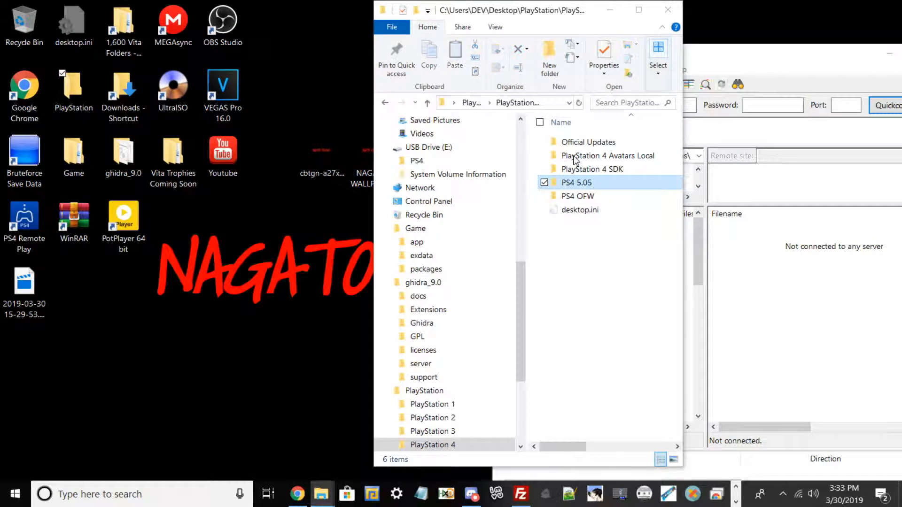
{"action": "double_click", "coordinate": [553, 184]}
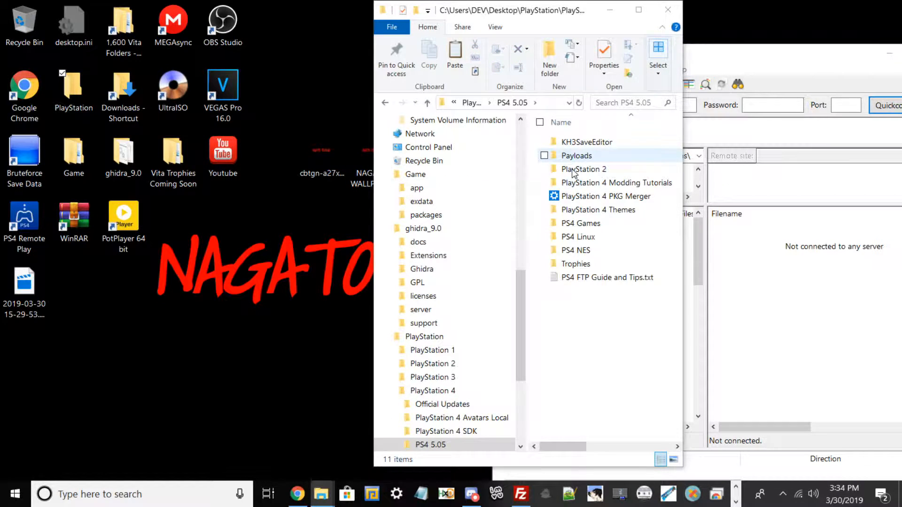
{"action": "double_click", "coordinate": [573, 170]}
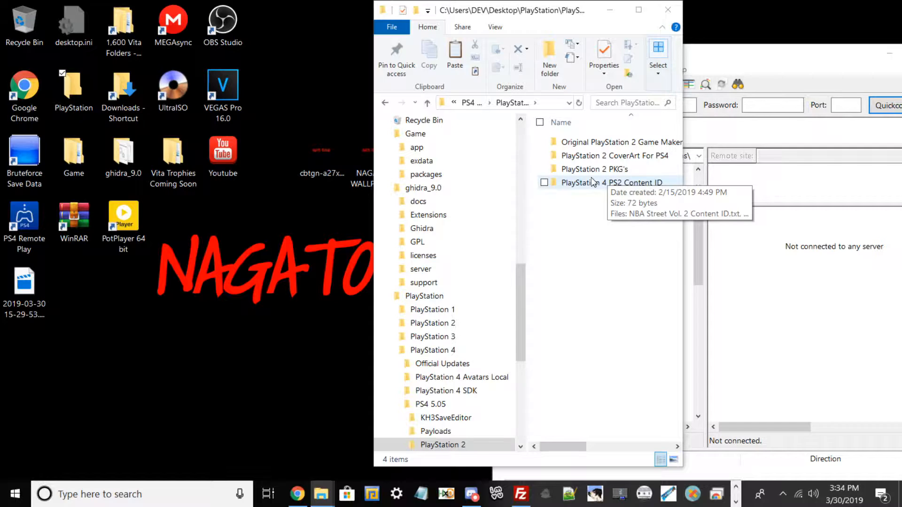
{"action": "left_click", "coordinate": [611, 158]}
{"action": "double_click", "coordinate": [611, 159]}
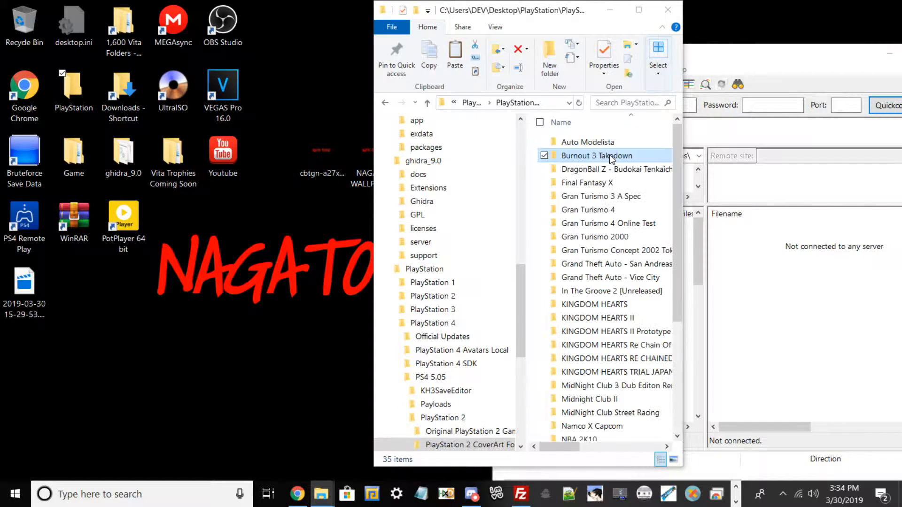
{"action": "double_click", "coordinate": [605, 157]}
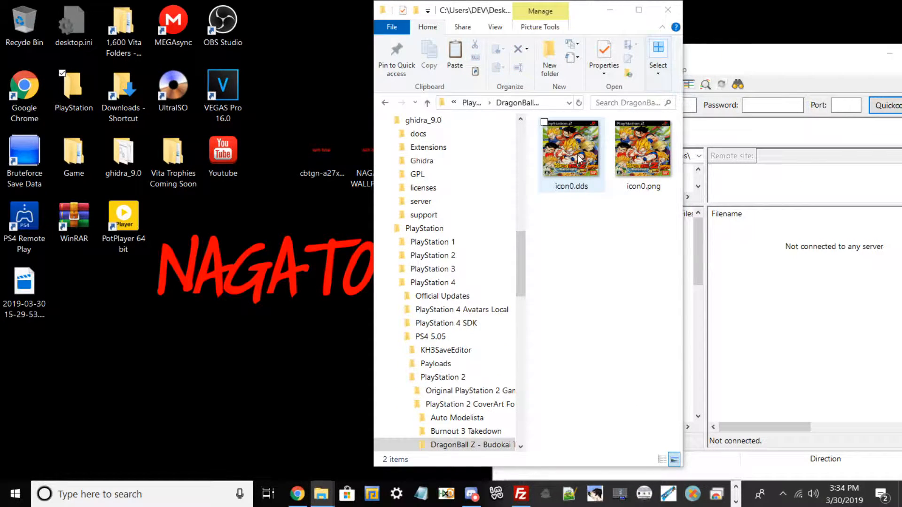
{"action": "left_click", "coordinate": [669, 13]}
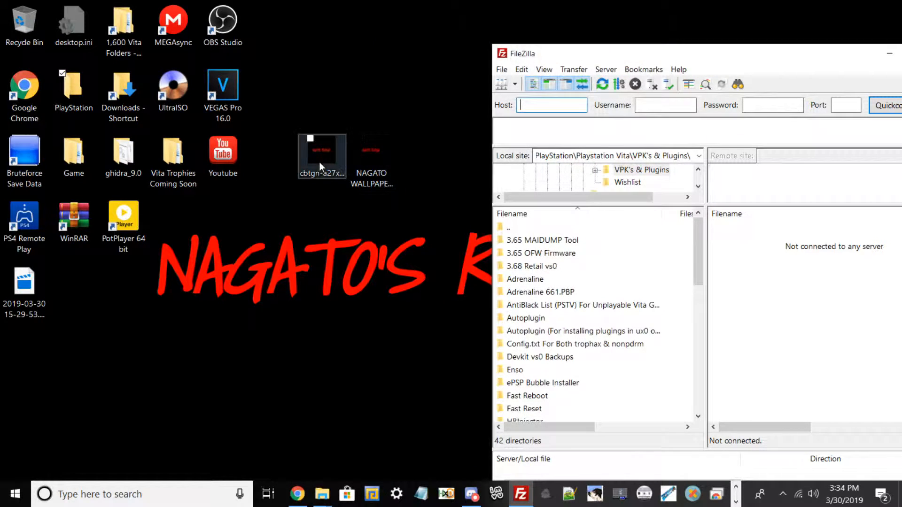
Step: Rename the desktop file cbtgn-a27x3.dds as icon0.dds
{"action": "right_click", "coordinate": [320, 162]}
{"action": "left_click", "coordinate": [385, 415]}
{"action": "type", "text": "icon0.dds"}
{"action": "key", "text": "Return"}
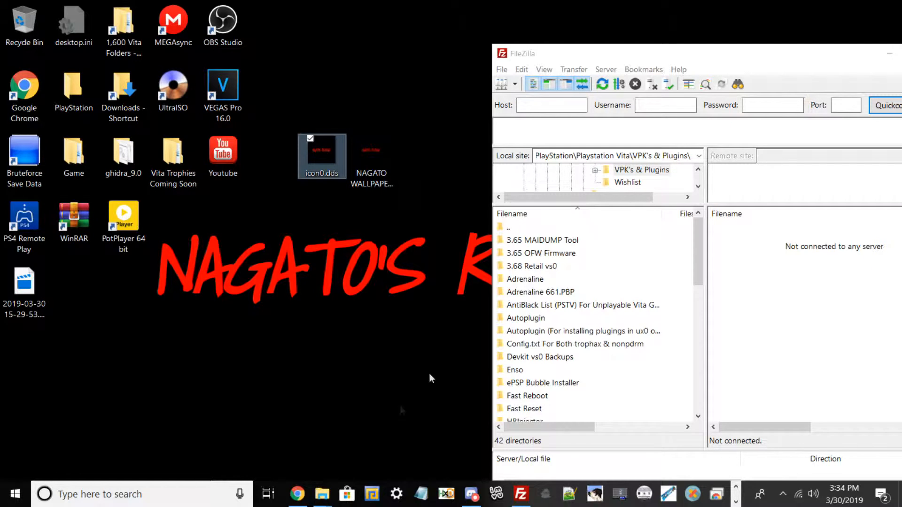
Step: Rename NAGATO WALLPAPER.png on the desktop as icon0.png
{"action": "right_click", "coordinate": [372, 162]}
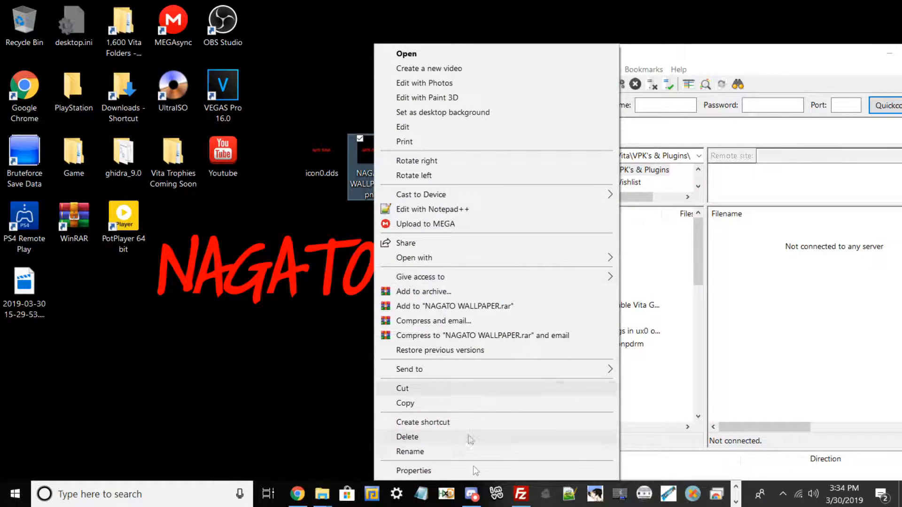
{"action": "left_click", "coordinate": [439, 454]}
{"action": "type", "text": "icon0"}
{"action": "key", "text": "Return"}
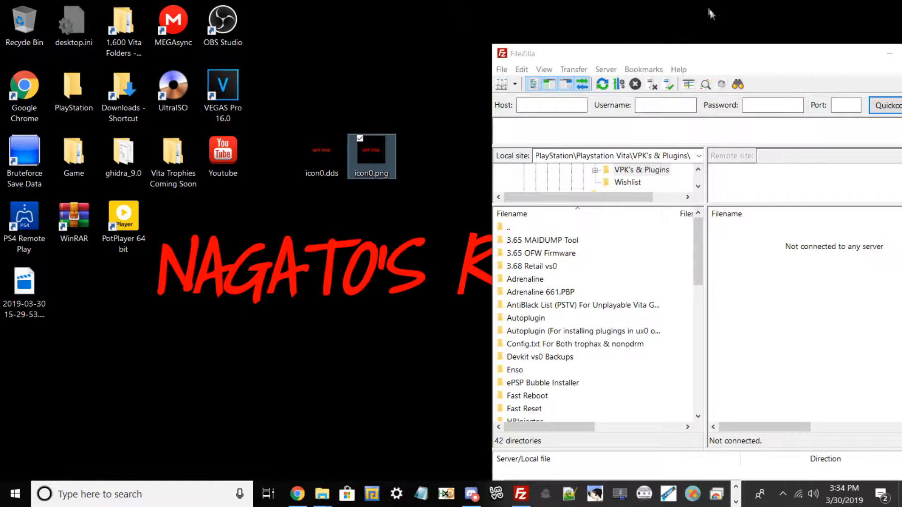
{"action": "left_click_drag", "start_coordinate": [577, 58], "coordinate": [524, 23]}
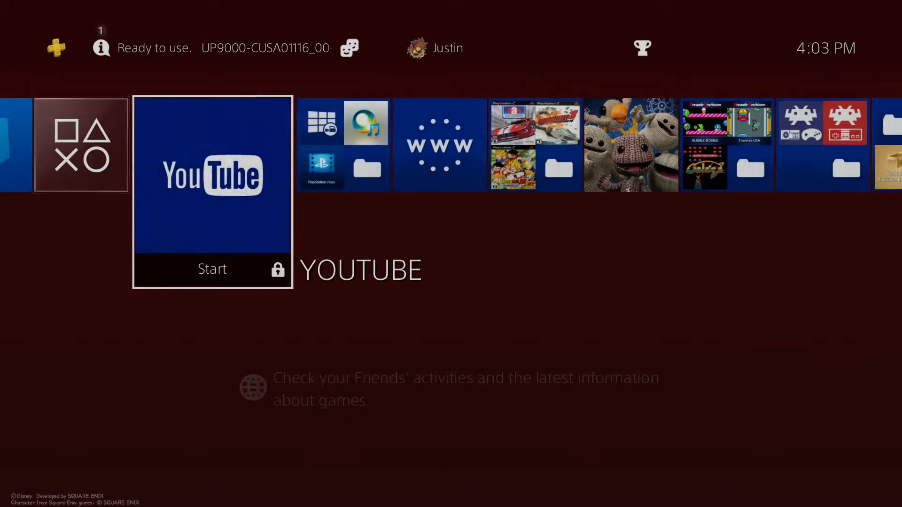
Step: Switch to the PS4, open the Internet Browser and load the FTP + FULL R/W payload from X-PROJECT 1.5.5
{"action": "key", "text": "Right"}
{"action": "key", "text": "Right"}
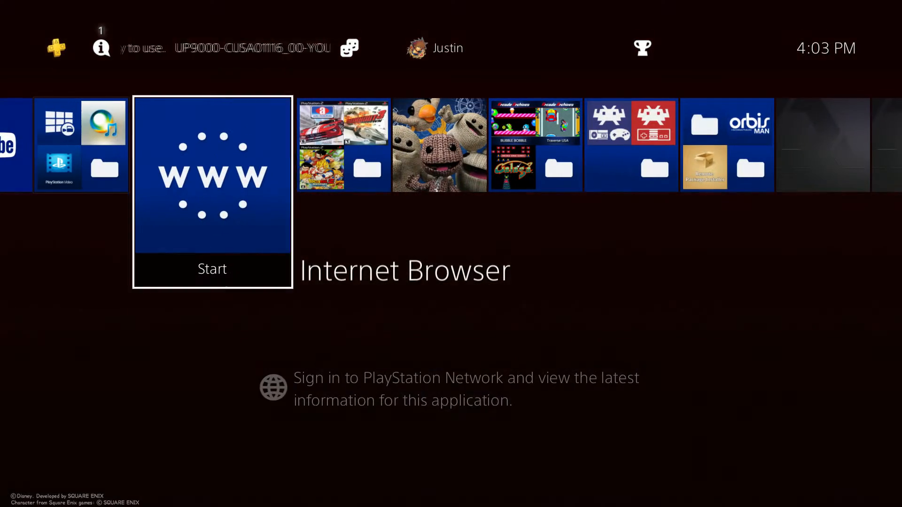
{"action": "key", "text": "Return"}
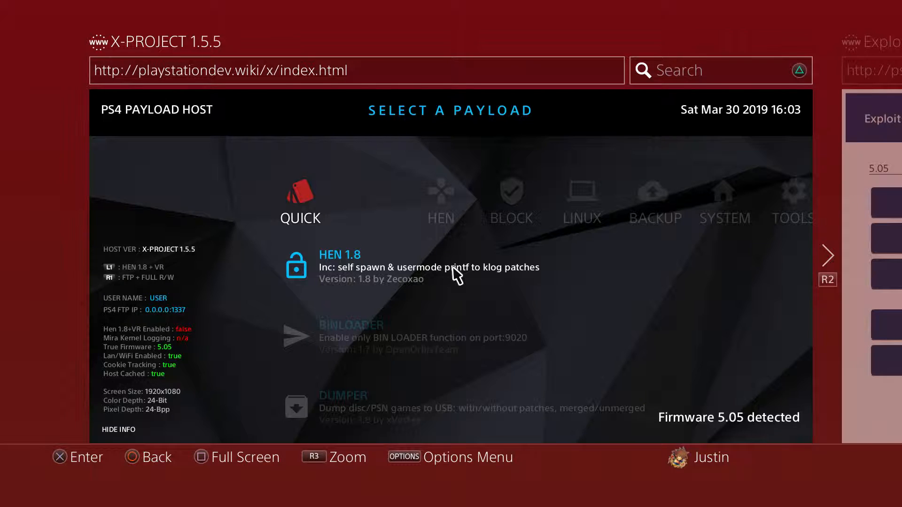
{"action": "key", "text": "R1"}
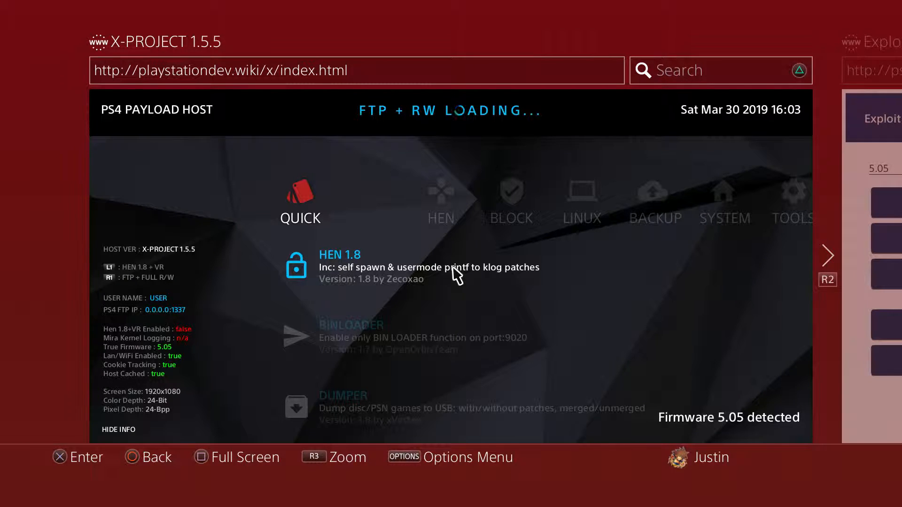
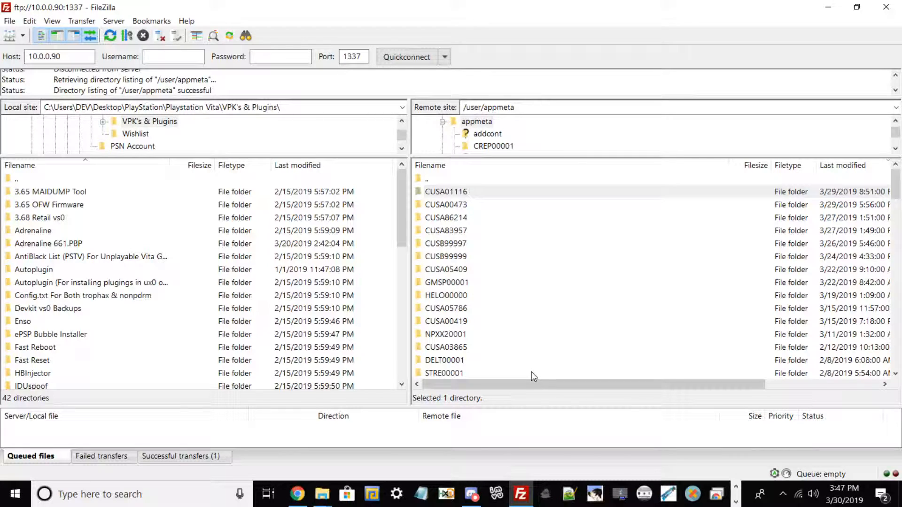
Step: Go up from /user/appmeta to the root directory of the remote site in FileZilla and look through its folders
{"action": "double_click", "coordinate": [427, 179]}
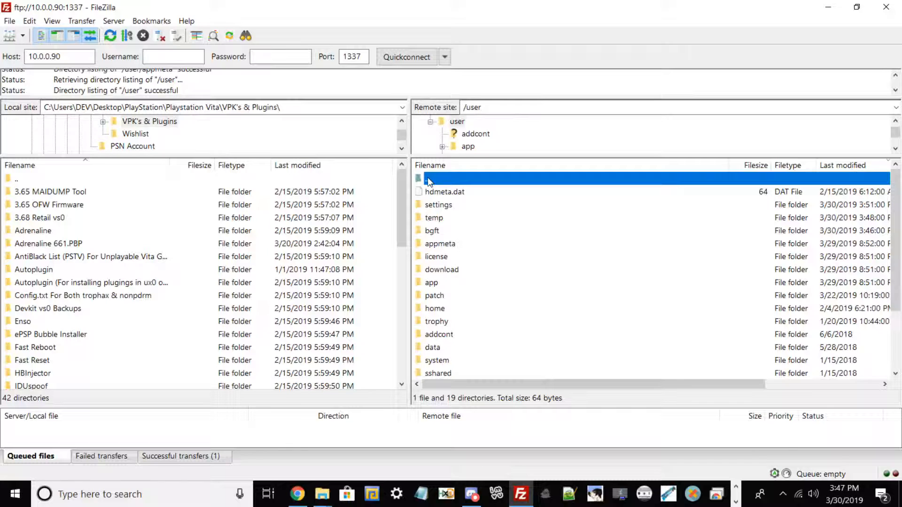
{"action": "double_click", "coordinate": [427, 177]}
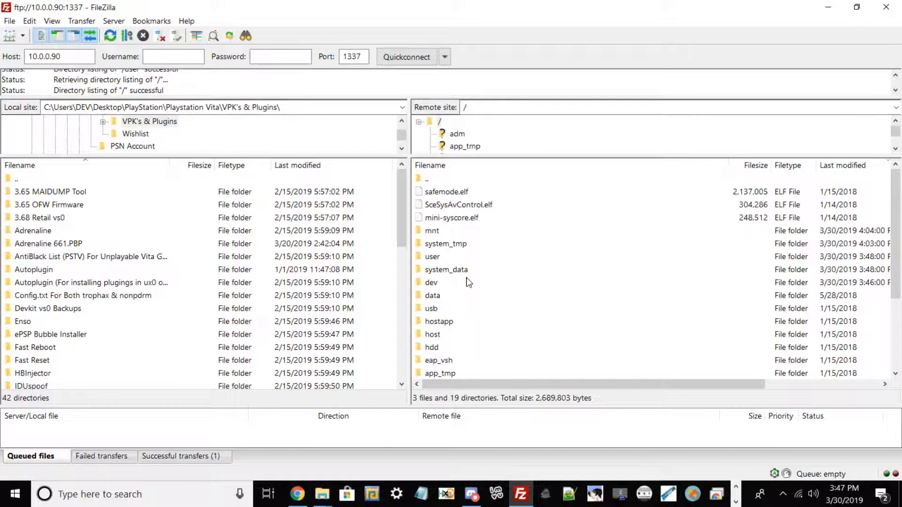
{"action": "scroll", "coordinate": [469, 282], "scroll_direction": "down", "scroll_amount": 3}
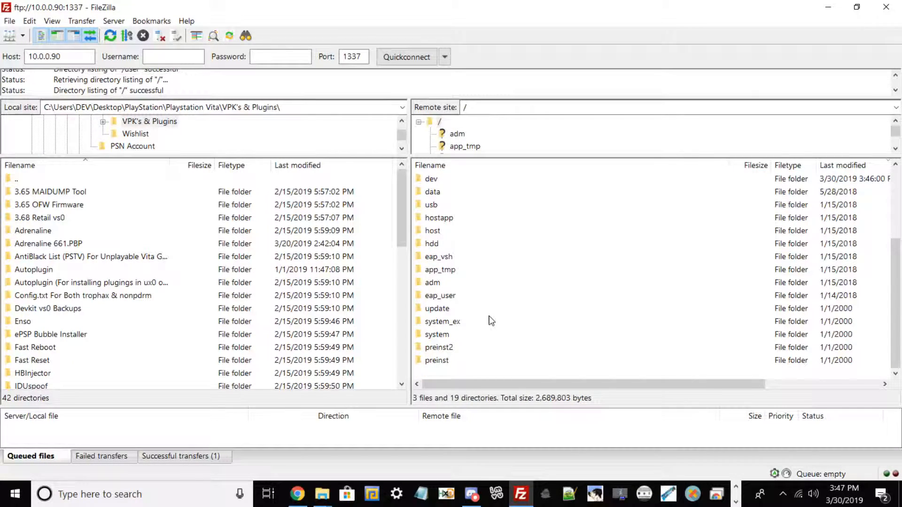
{"action": "scroll", "coordinate": [491, 321], "scroll_direction": "up", "scroll_amount": 3}
Step: Enter the remote user folder, check its app subfolder, and go back to open /user/appmeta
{"action": "double_click", "coordinate": [490, 253]}
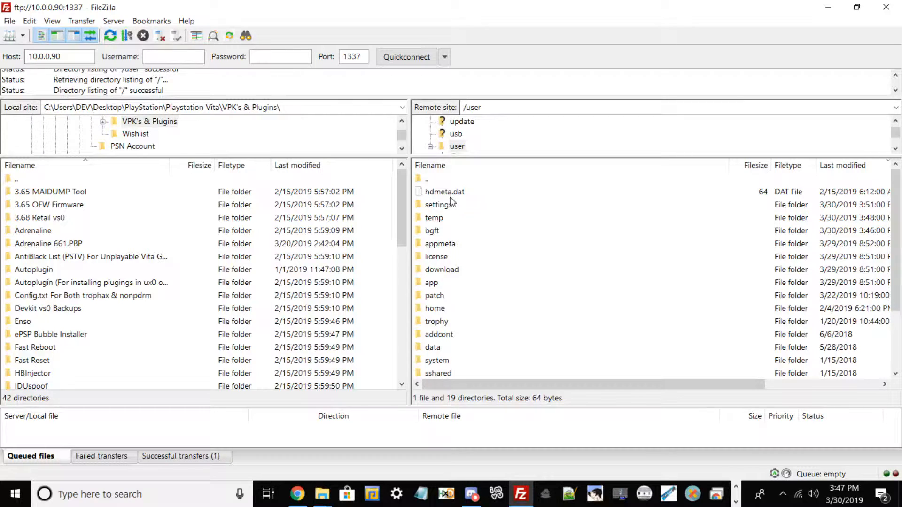
{"action": "scroll", "coordinate": [448, 223], "scroll_direction": "down", "scroll_amount": 1}
{"action": "double_click", "coordinate": [445, 245]}
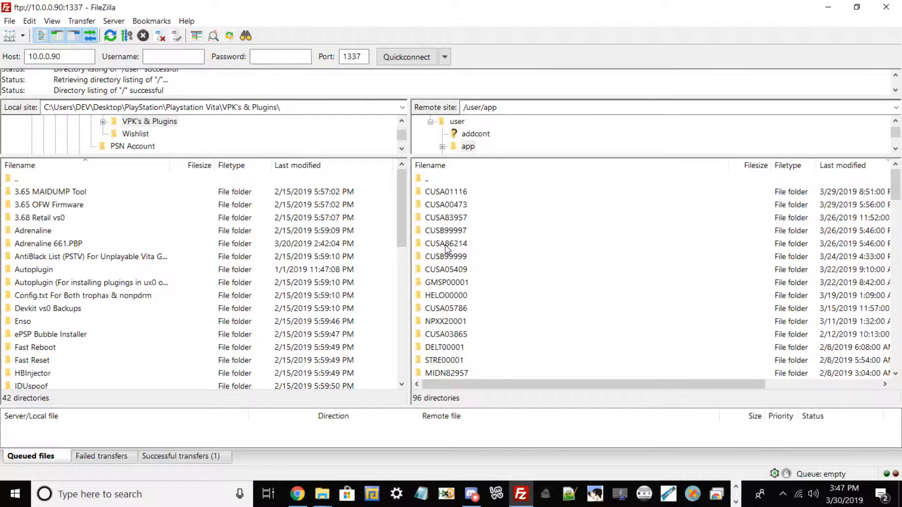
{"action": "key", "text": "BackSpace"}
{"action": "double_click", "coordinate": [450, 242]}
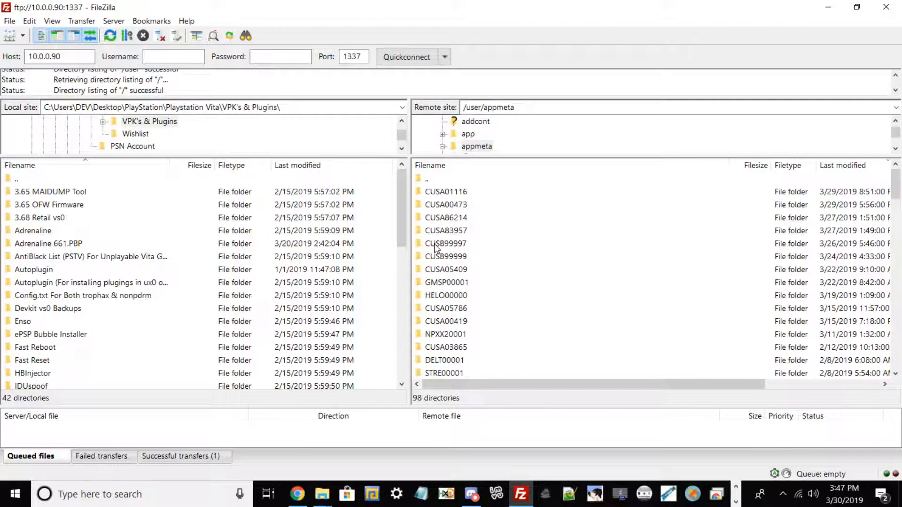
Step: Look through the title ID folders in /user/appmeta, including the CUSA01116 folder
{"action": "scroll", "coordinate": [479, 294], "scroll_direction": "down", "scroll_amount": 8}
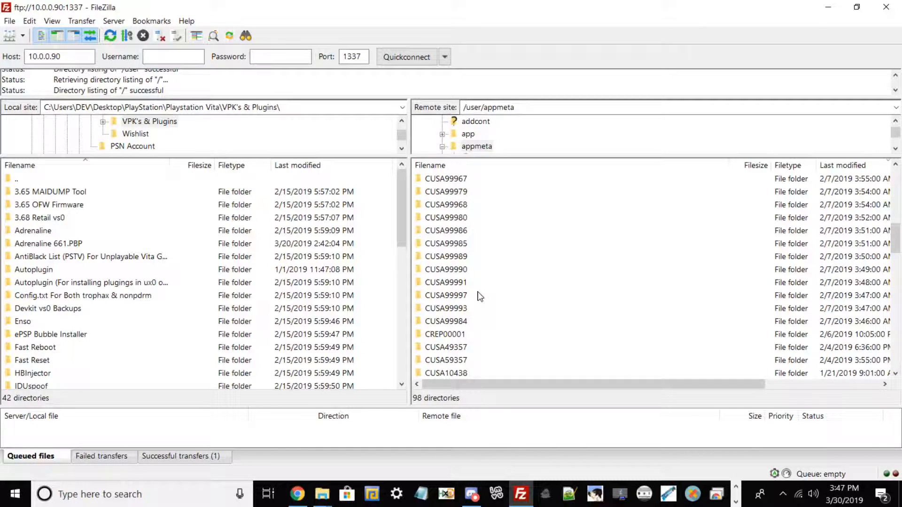
{"action": "scroll", "coordinate": [479, 296], "scroll_direction": "up", "scroll_amount": 8}
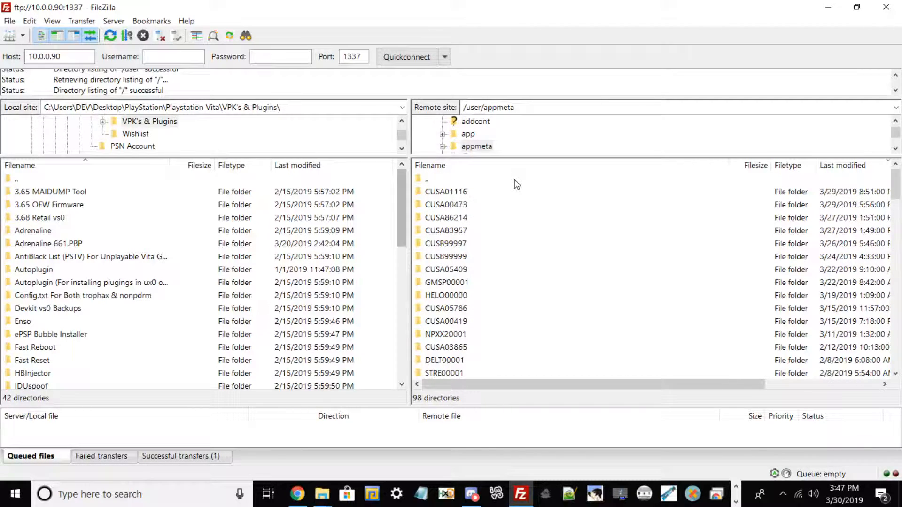
{"action": "left_click", "coordinate": [441, 193]}
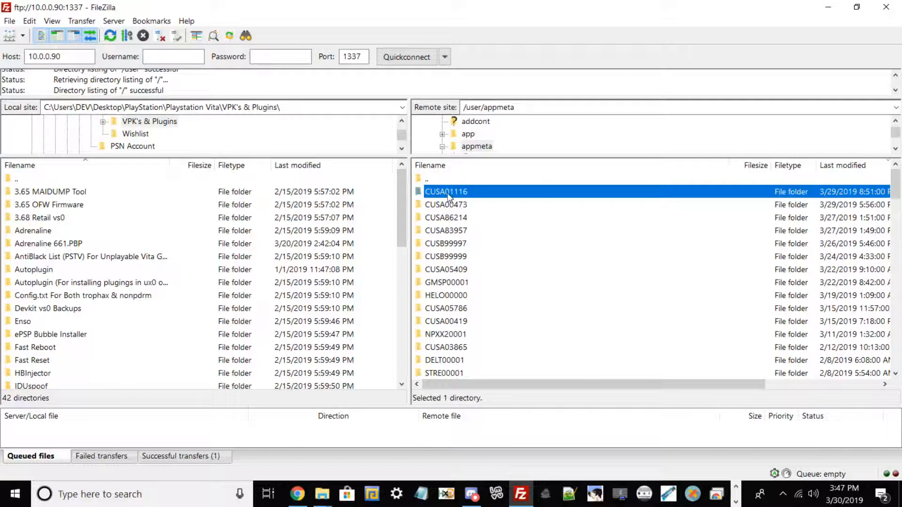
{"action": "scroll", "coordinate": [479, 300], "scroll_direction": "down", "scroll_amount": 10}
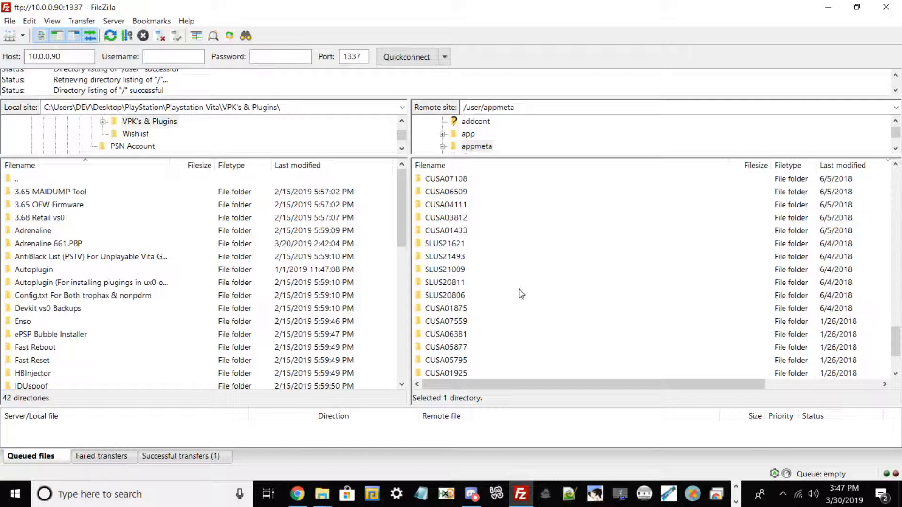
{"action": "scroll", "coordinate": [465, 315], "scroll_direction": "down", "scroll_amount": 2}
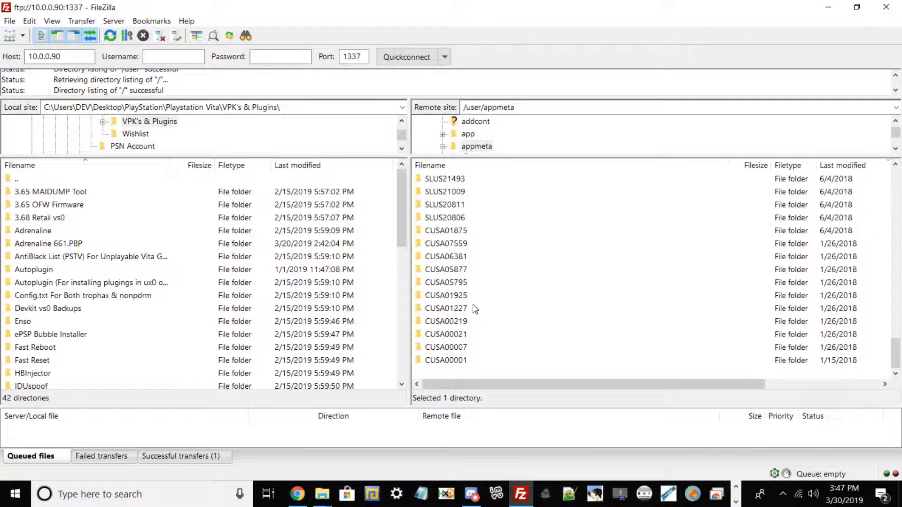
{"action": "right_click", "coordinate": [448, 256]}
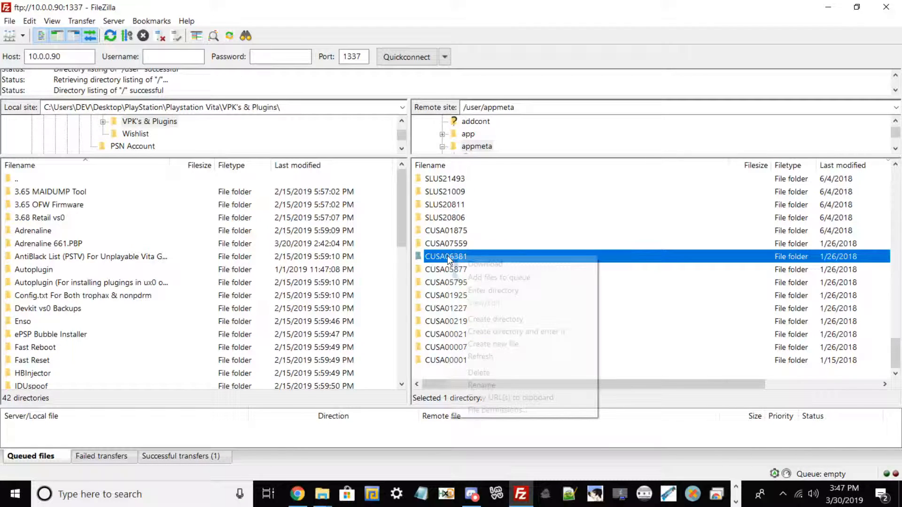
{"action": "left_click", "coordinate": [484, 385]}
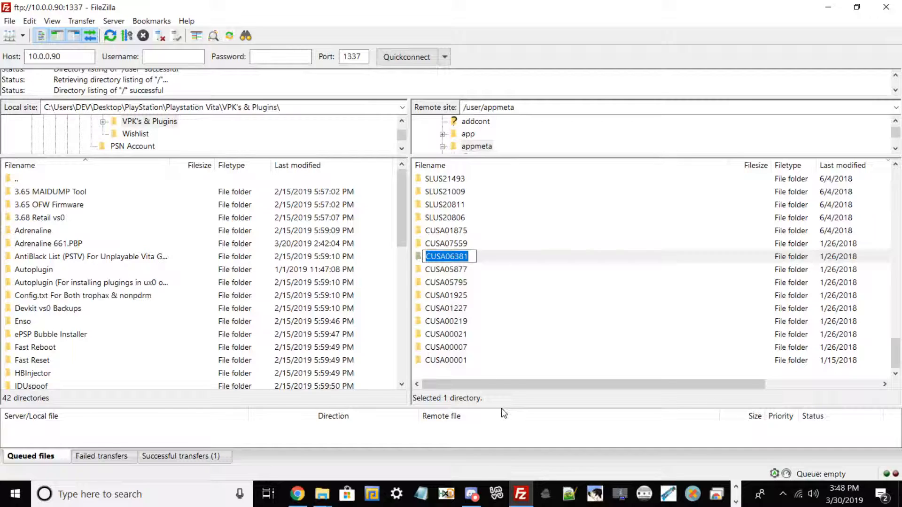
{"action": "scroll", "coordinate": [469, 304], "scroll_direction": "up", "scroll_amount": 7}
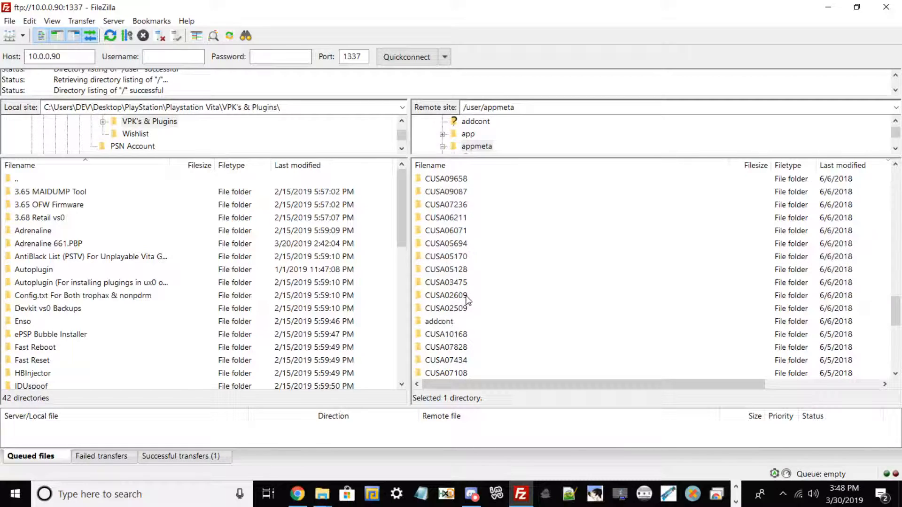
Step: Copy the title ID of the CUSA05170 folder in /user/appmeta and search for it on Google in Chrome
{"action": "right_click", "coordinate": [464, 257]}
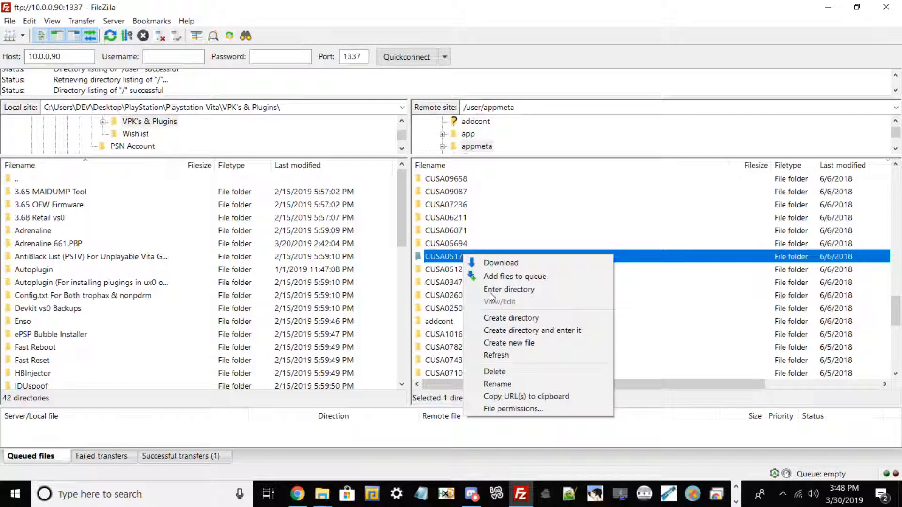
{"action": "left_click", "coordinate": [497, 384]}
{"action": "key", "text": "ctrl+c"}
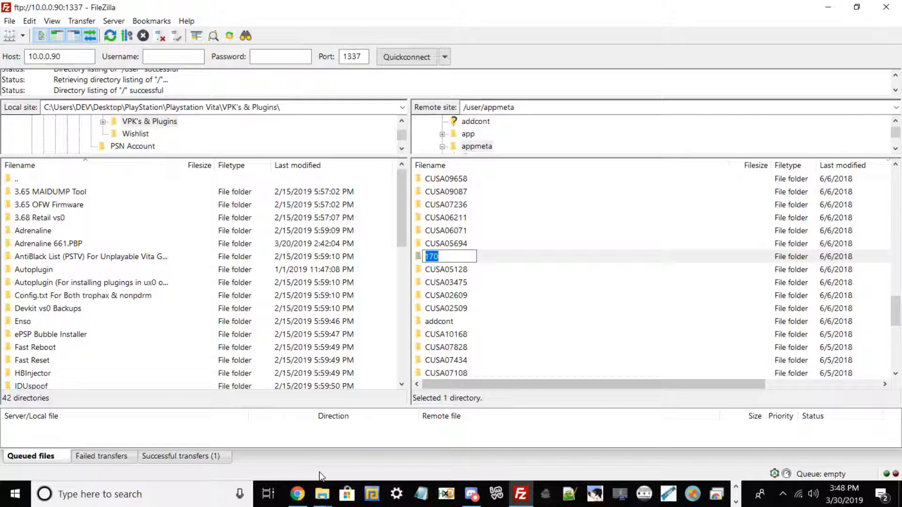
{"action": "left_click", "coordinate": [297, 493]}
{"action": "left_click", "coordinate": [230, 99]}
{"action": "key", "text": "ctrl+a"}
{"action": "key", "text": "ctrl+v"}
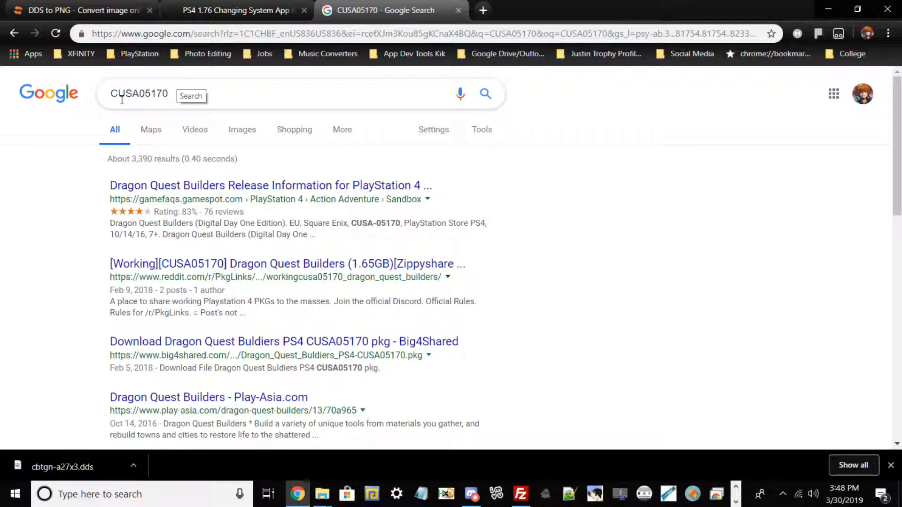
Step: Return to FileZilla and upload icon0.dds and icon0.png from the desktop into the remote /user/appmeta/CUSA01116 folder
{"action": "left_click", "coordinate": [858, 9]}
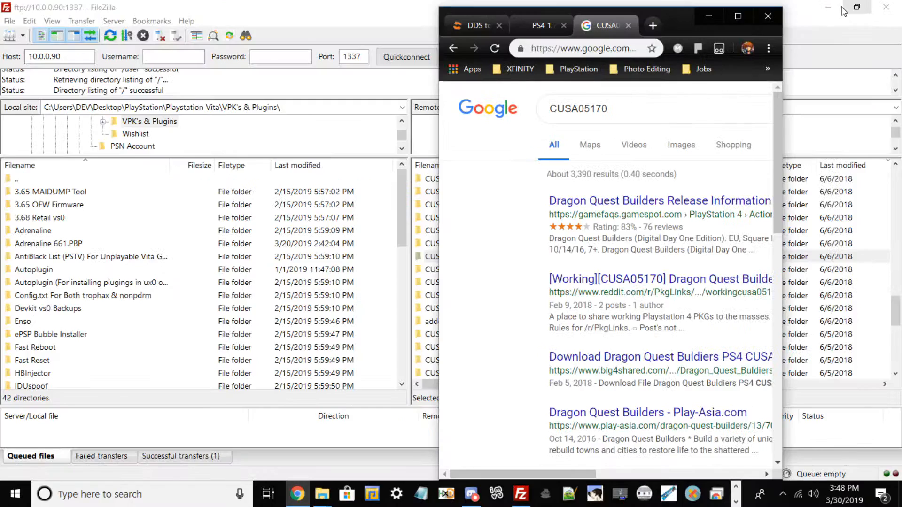
{"action": "left_click", "coordinate": [709, 17]}
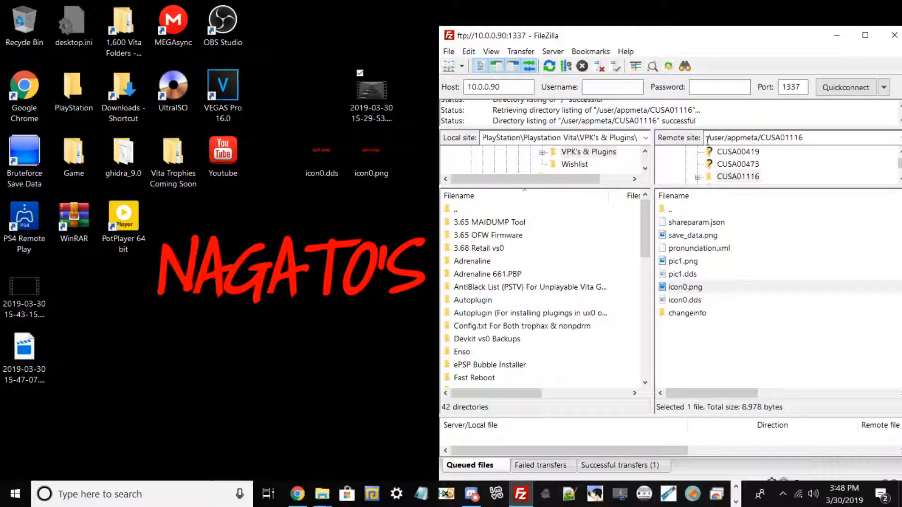
{"action": "left_click_drag", "start_coordinate": [274, 181], "coordinate": [733, 364]}
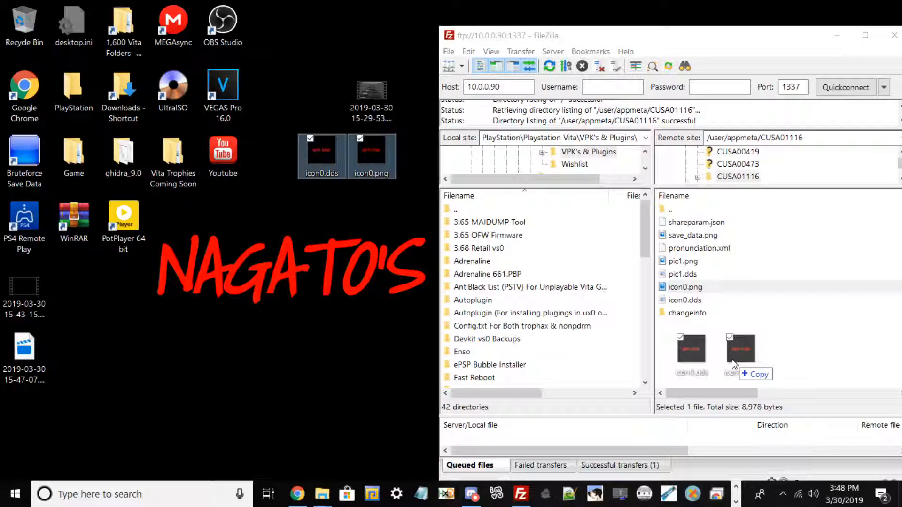
{"action": "left_click_drag", "start_coordinate": [733, 364], "coordinate": [733, 364]}
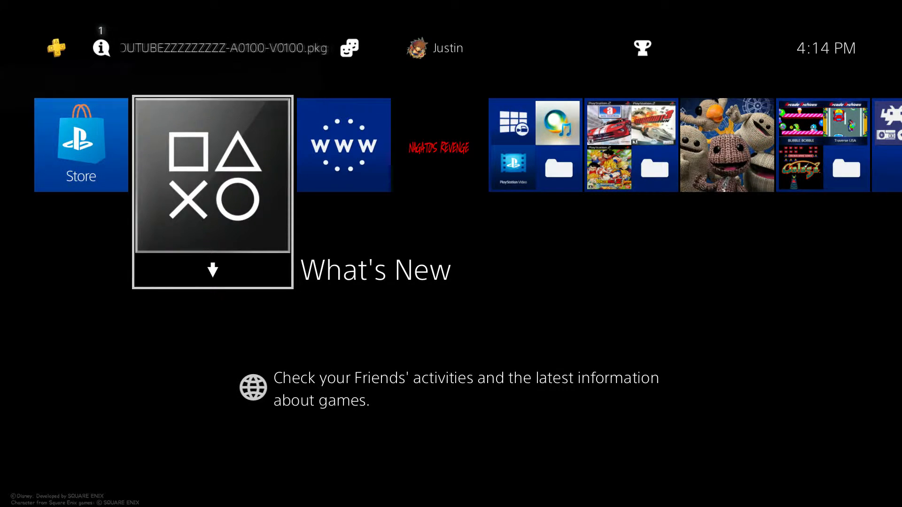
Step: On the PS4 home screen, go to the YOUTUBE application to check its replaced icon, and start it
{"action": "key", "text": "Right"}
{"action": "key", "text": "Right"}
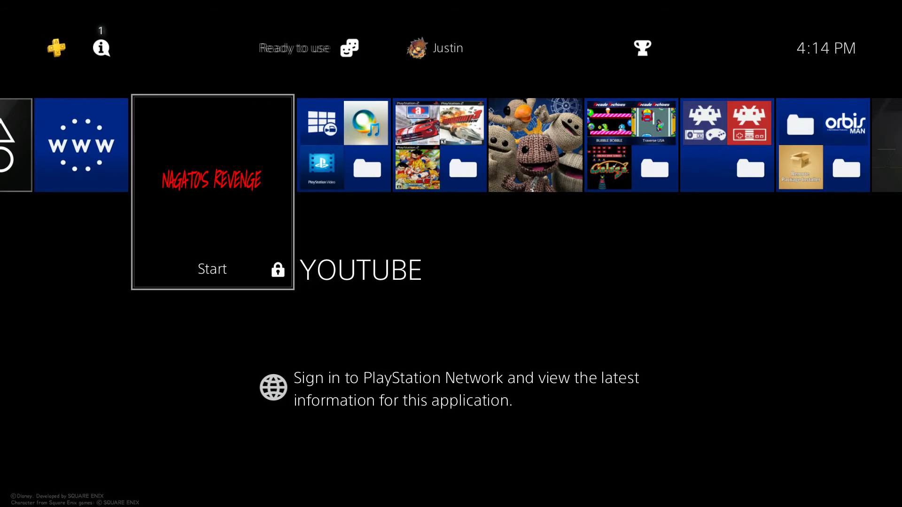
{"action": "key", "text": "Return"}
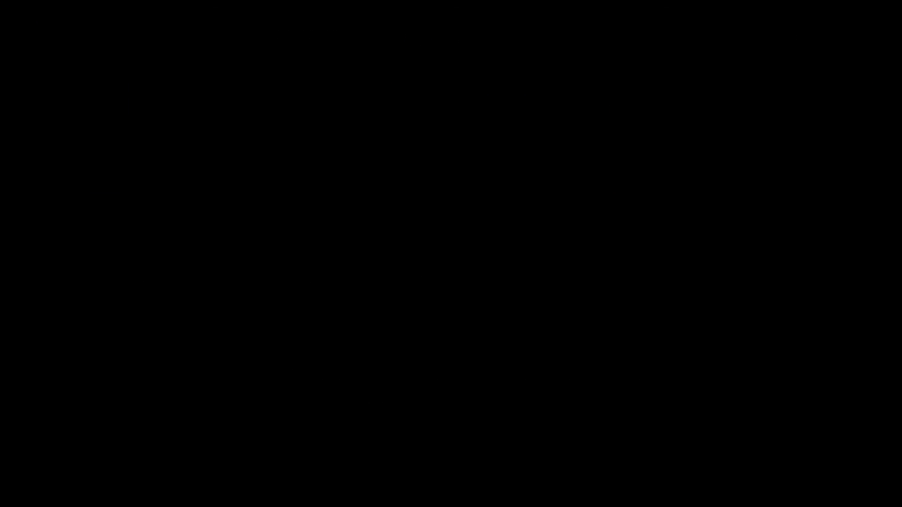